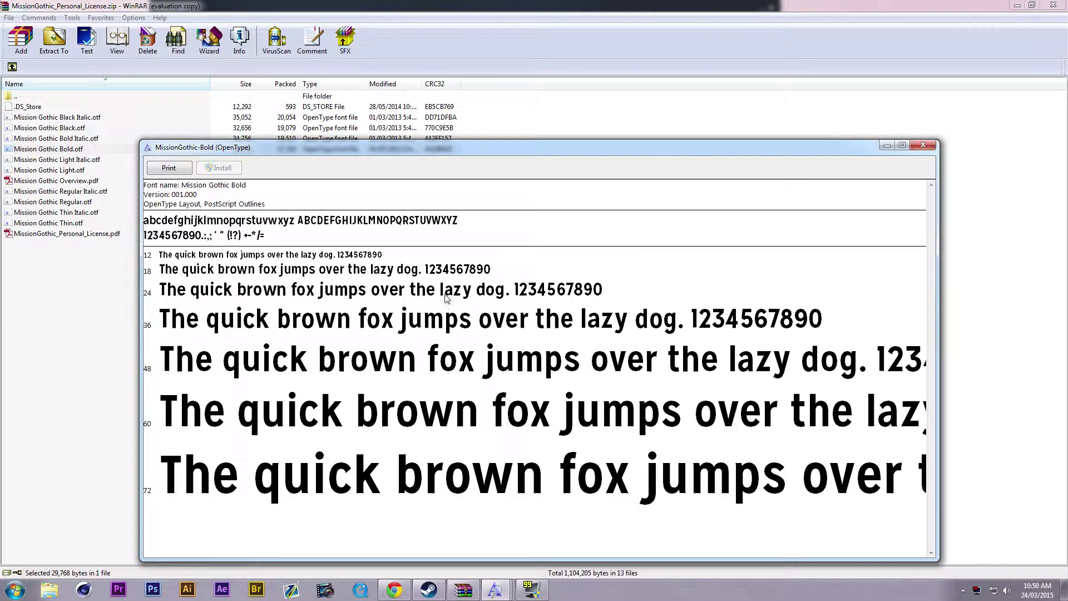
Open the Mission Gothic Light Italic font file from the archive and install it.
double_click(78, 160)
left_click(93, 43)
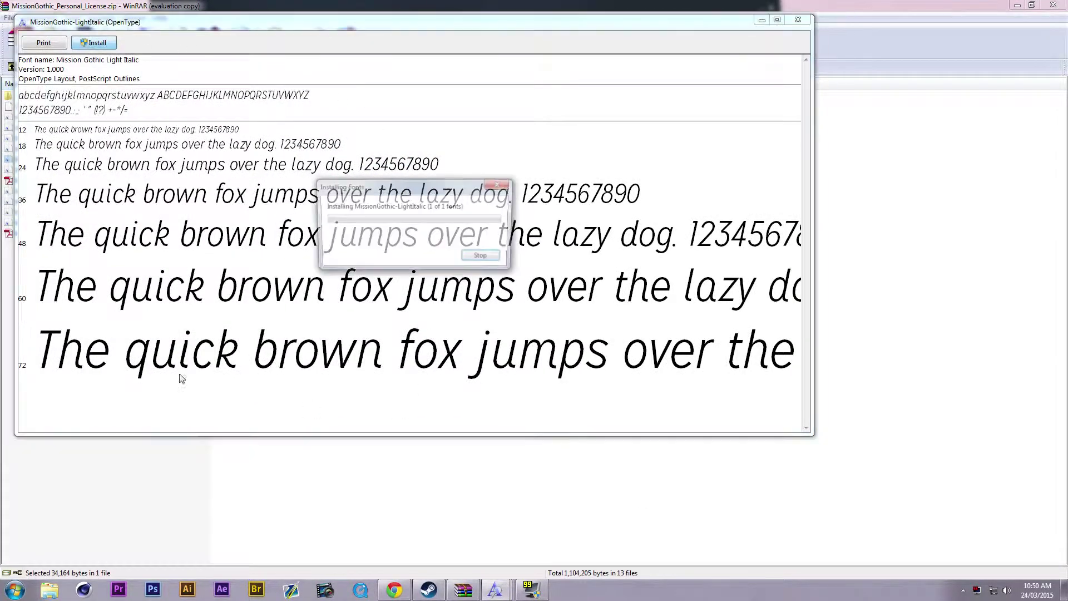
Switch to Chrome, go back to the Lost Type font catalogue and look up the Mission Gothic listing.
left_click(393, 589)
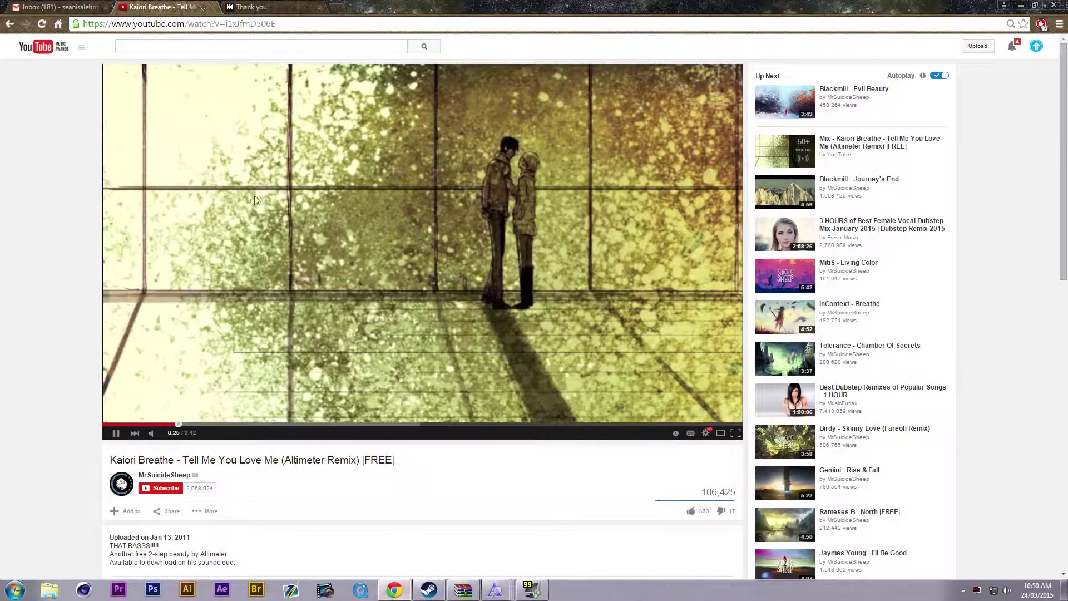
left_click(266, 7)
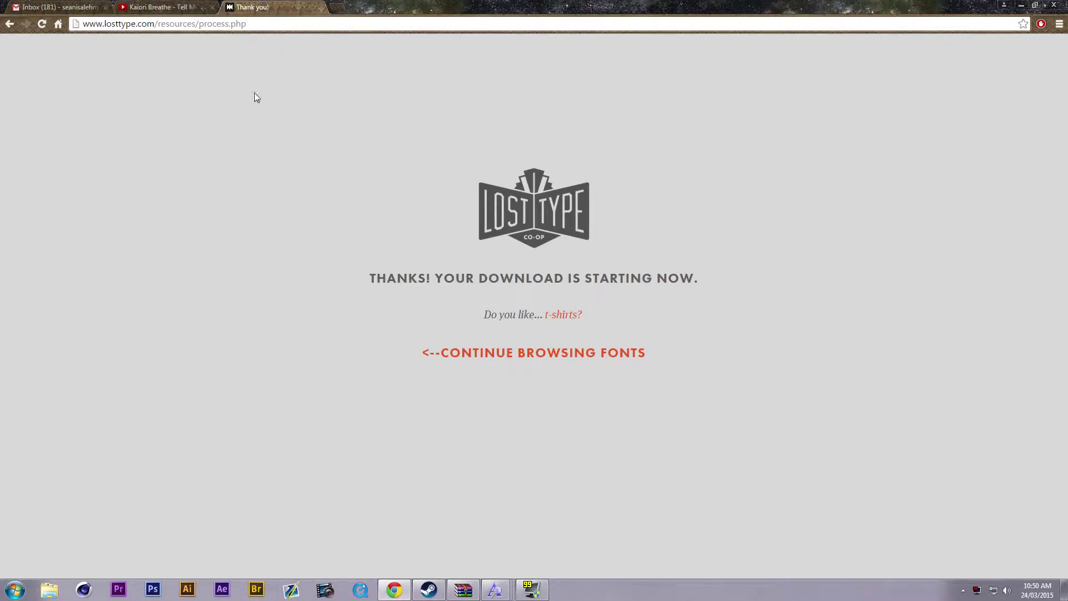
key("alt+Left")
key("alt+Left")
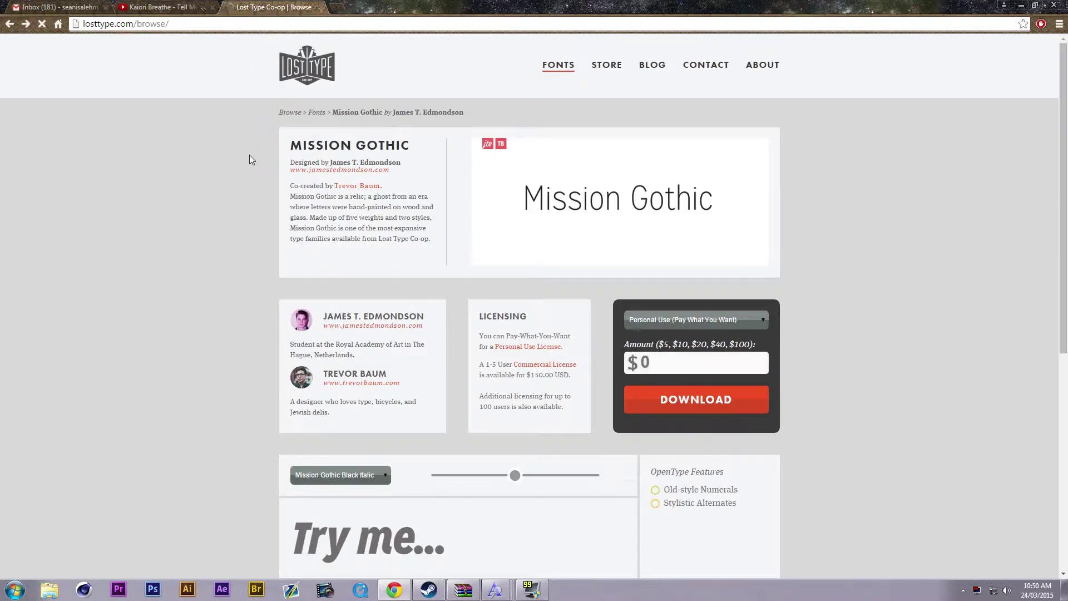
scroll(249, 165, "down", 1)
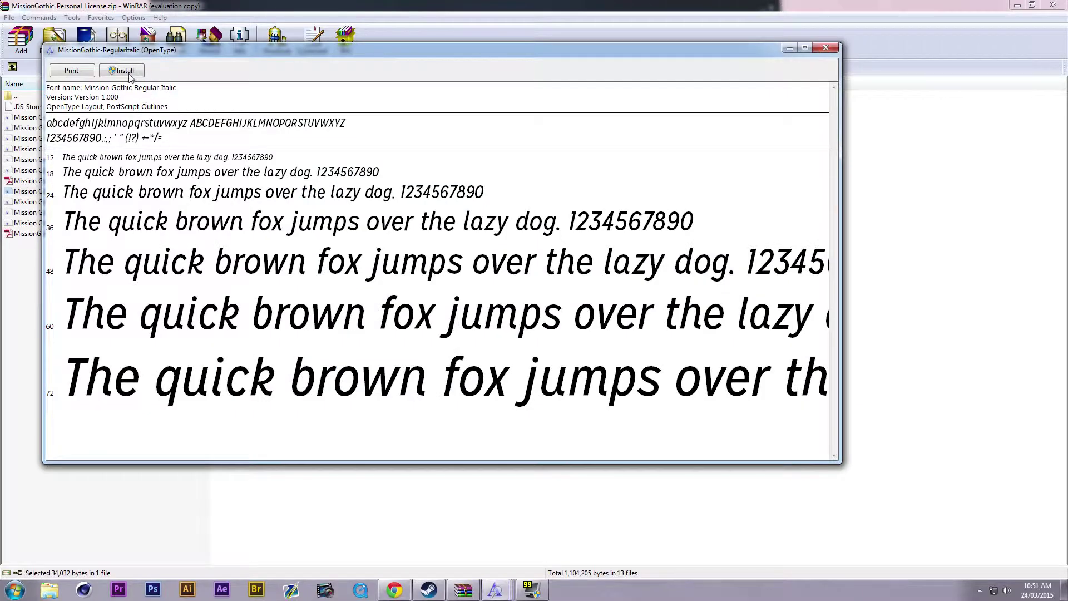
left_click(129, 76)
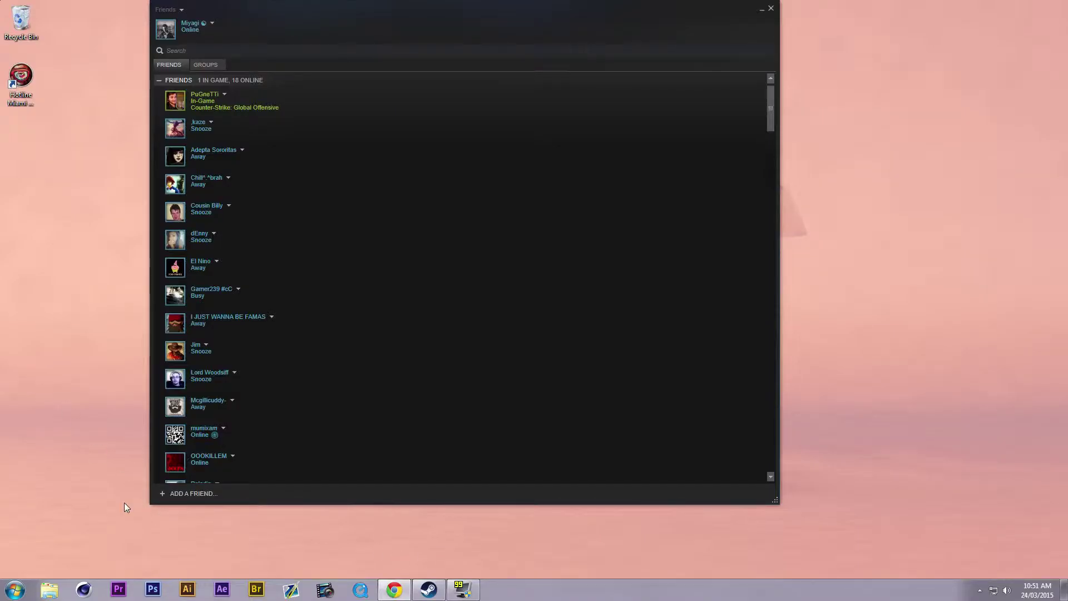
Launch Illustrator and create a new 500 x 500 px RGB document with a Light transparency grid.
left_click(188, 590)
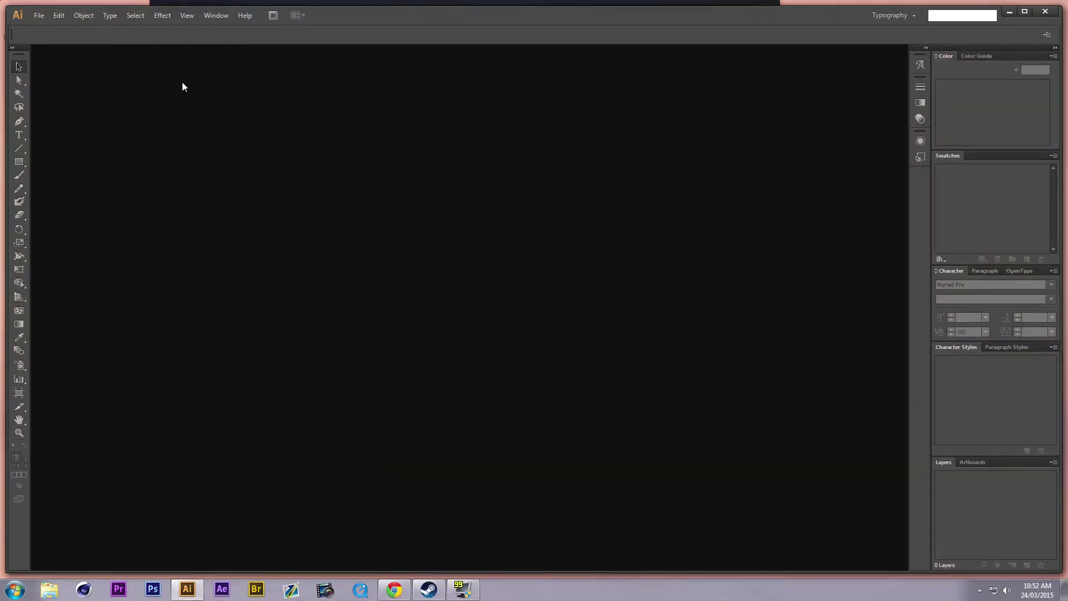
left_click(38, 15)
left_click(45, 23)
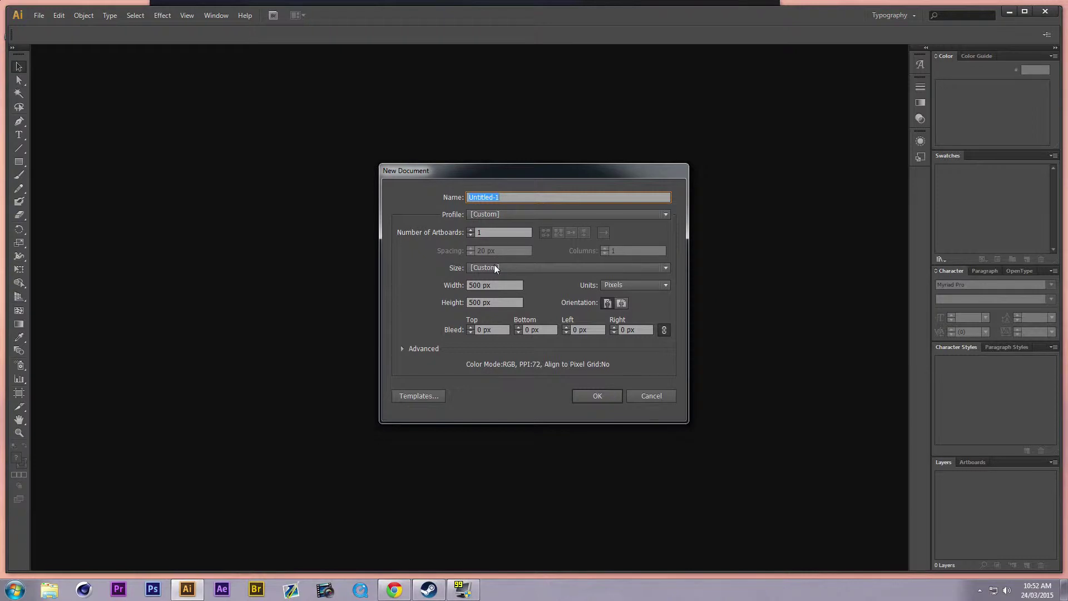
left_click(401, 348)
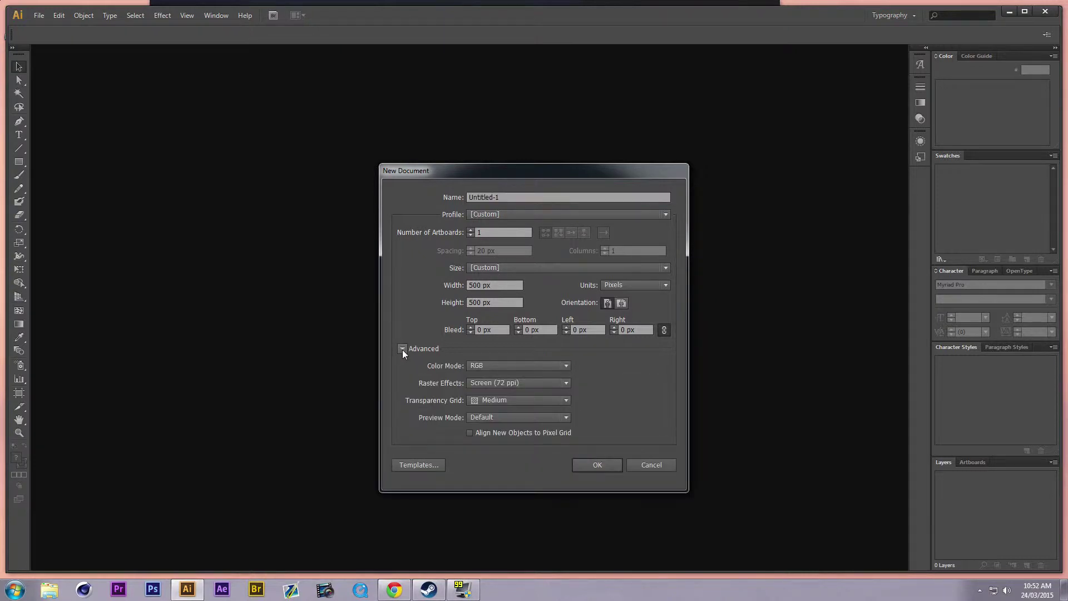
left_click(515, 403)
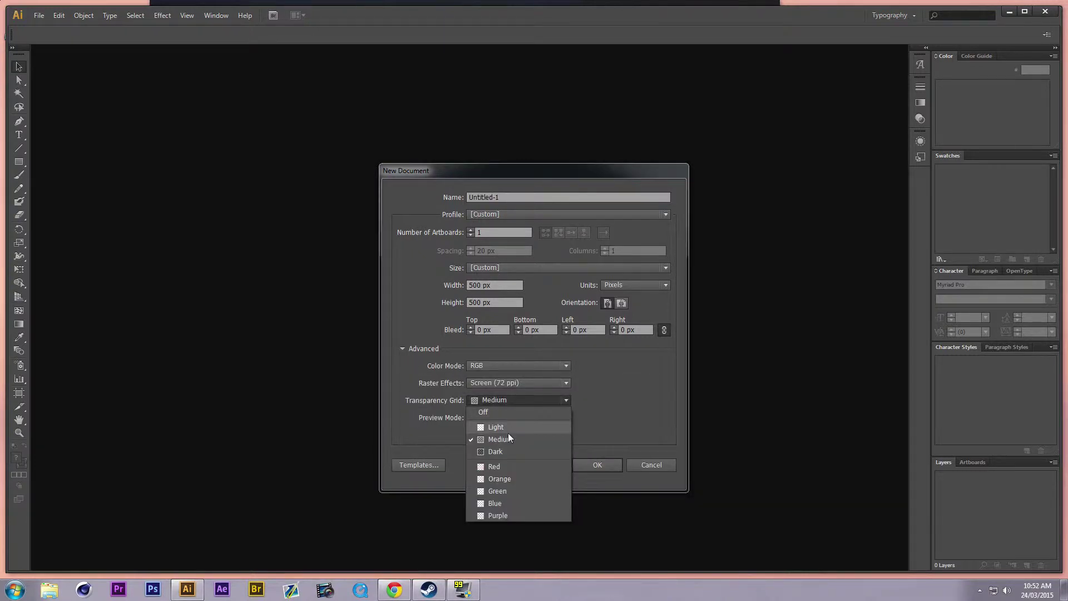
left_click(504, 427)
left_click(596, 464)
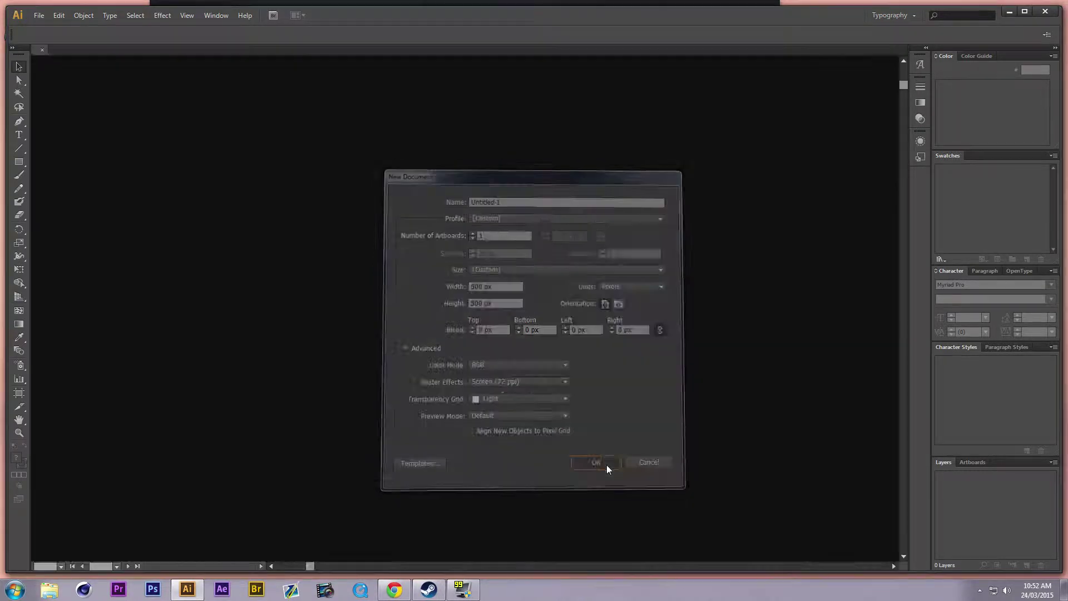
Activate the Type tool and set its font family to Mission Gothic.
left_click(18, 135)
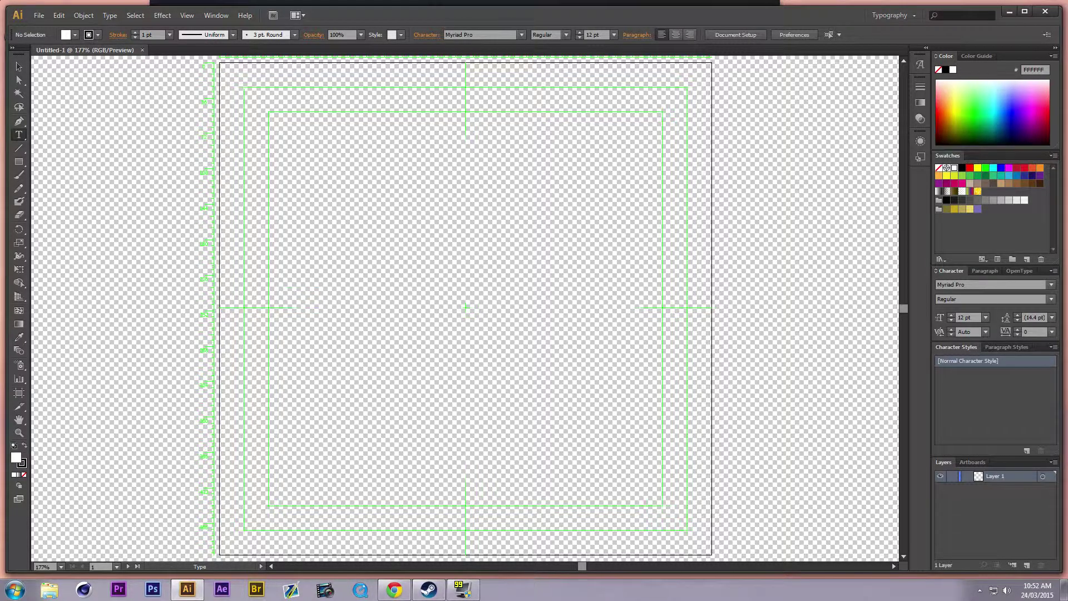
left_click(974, 285)
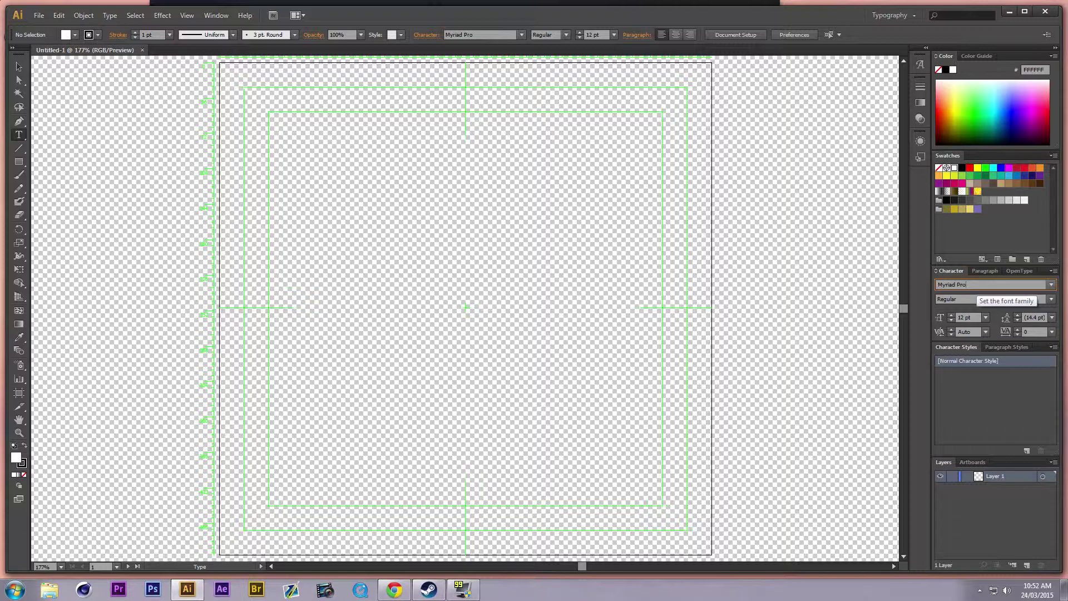
type("Mission Gothic")
key("Return")
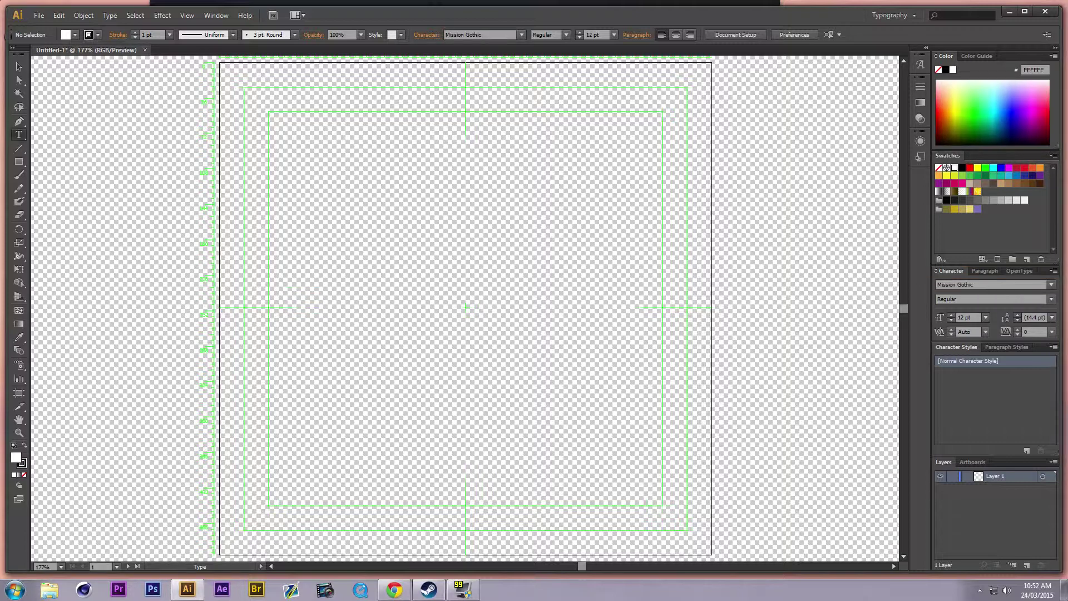
Draw a text area about 399 px wide and high along the innermost guides and set its font size to 72 pt.
left_click_drag(269, 111, 662, 506)
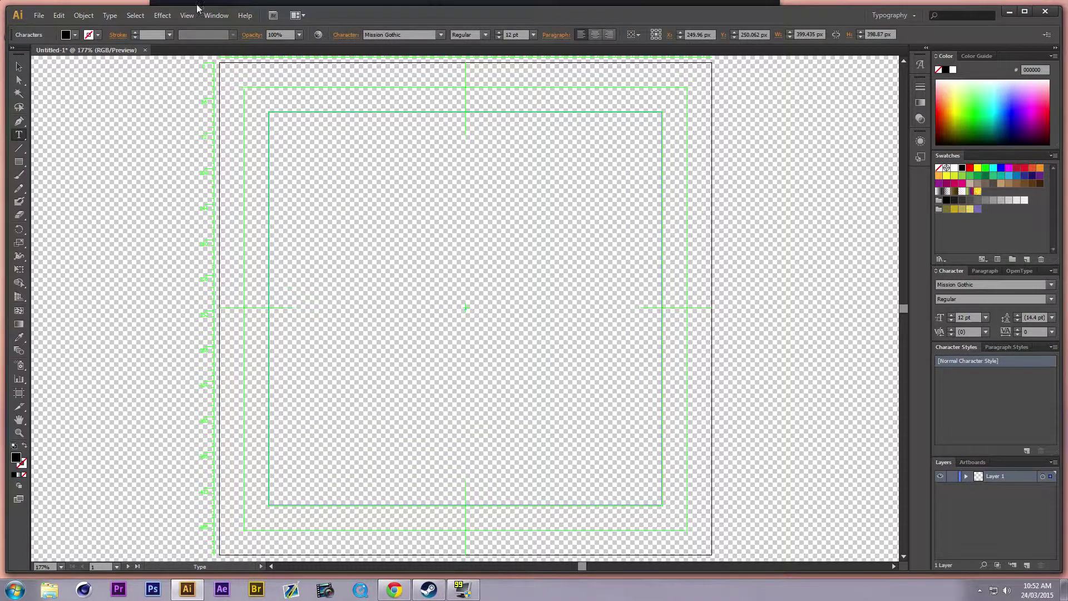
left_click(533, 35)
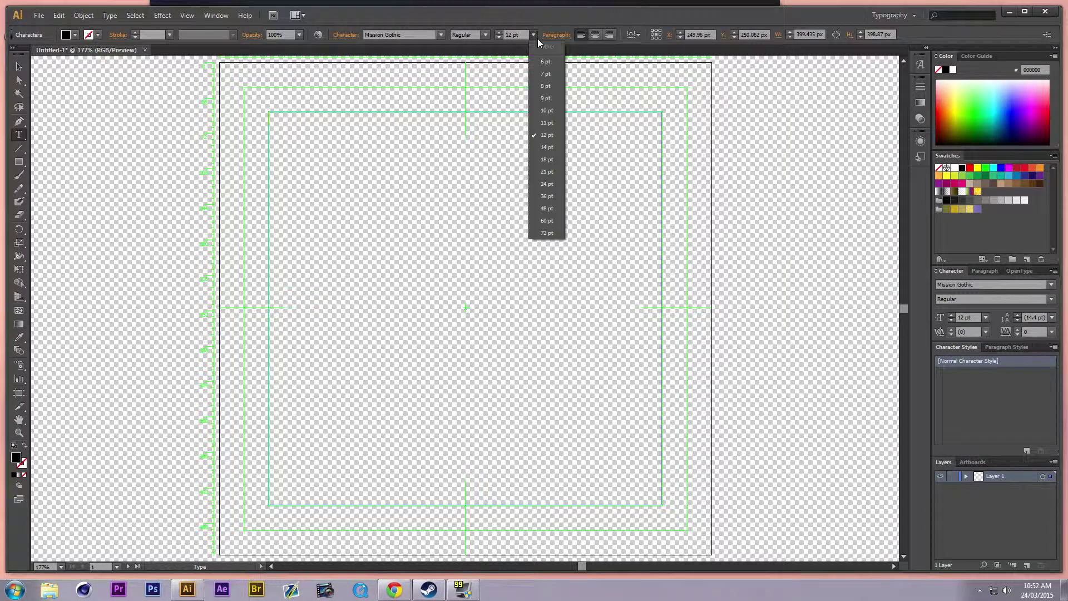
left_click(551, 230)
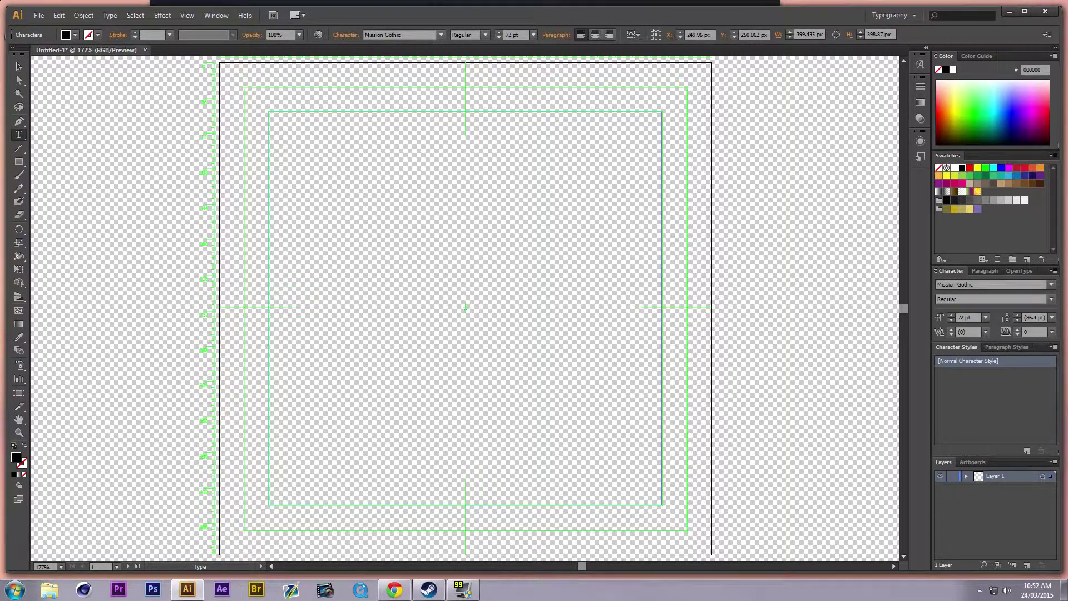
Enter the text PRIMALPATH in capitals in the text area.
type("pr")
key("BackSpace")
key("BackSpace")
type("PR")
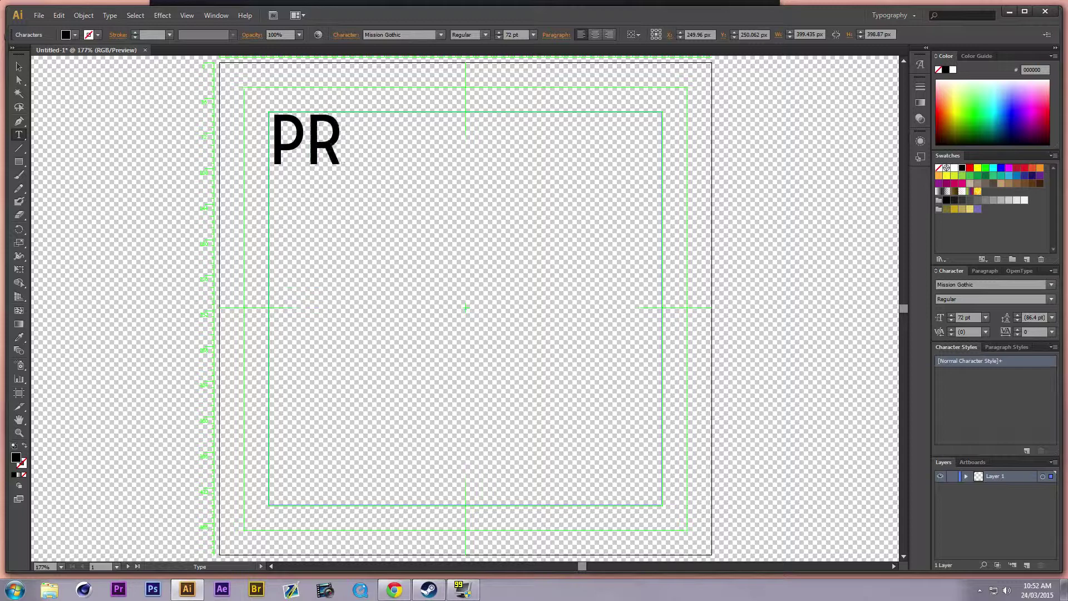
type("IMALK")
key("BackSpace")
type("P")
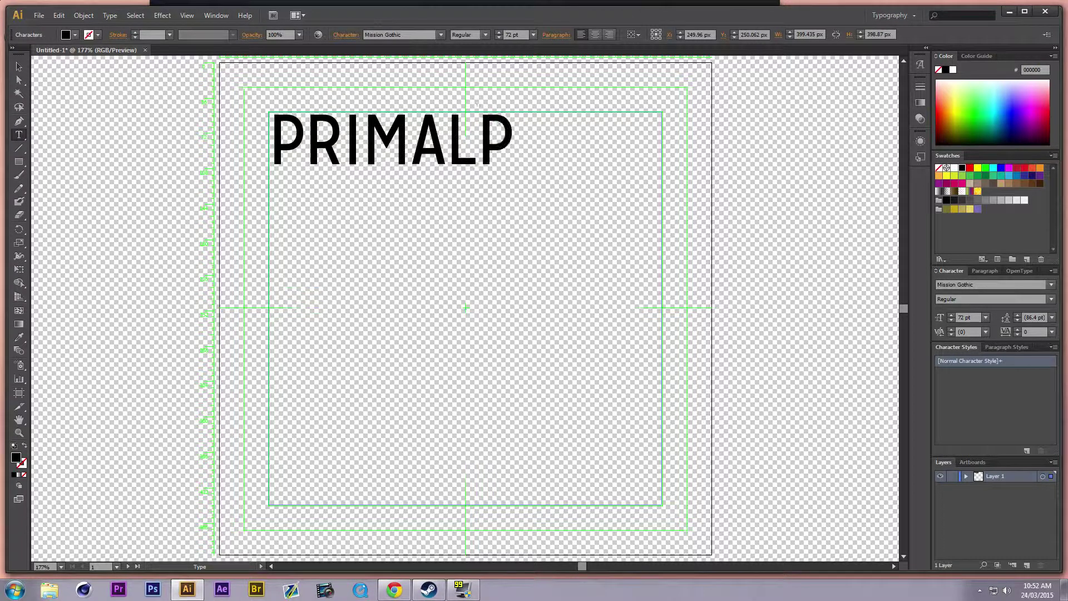
type("ATH")
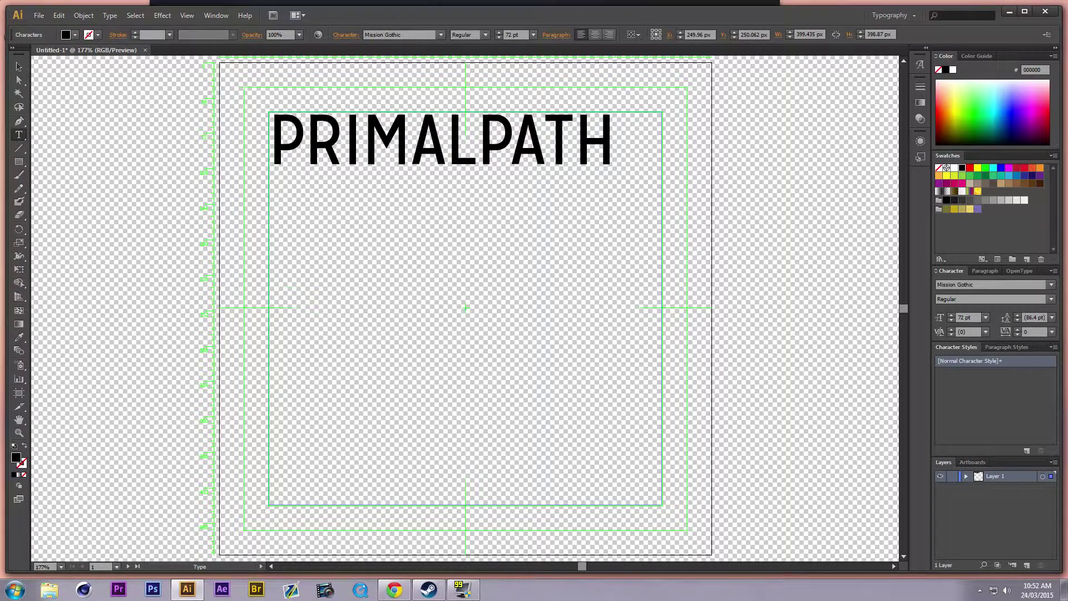
Try alternative font styles on the whole PRIMALPATH text.
key("ctrl+a")
left_click(486, 34)
left_click(473, 71)
left_click(486, 34)
left_click(473, 96)
left_click(613, 139)
Expand the PRIMALPATH text into outlines with Object and Fill enabled.
left_click(39, 15)
left_click(19, 66)
left_click(84, 16)
left_click(99, 135)
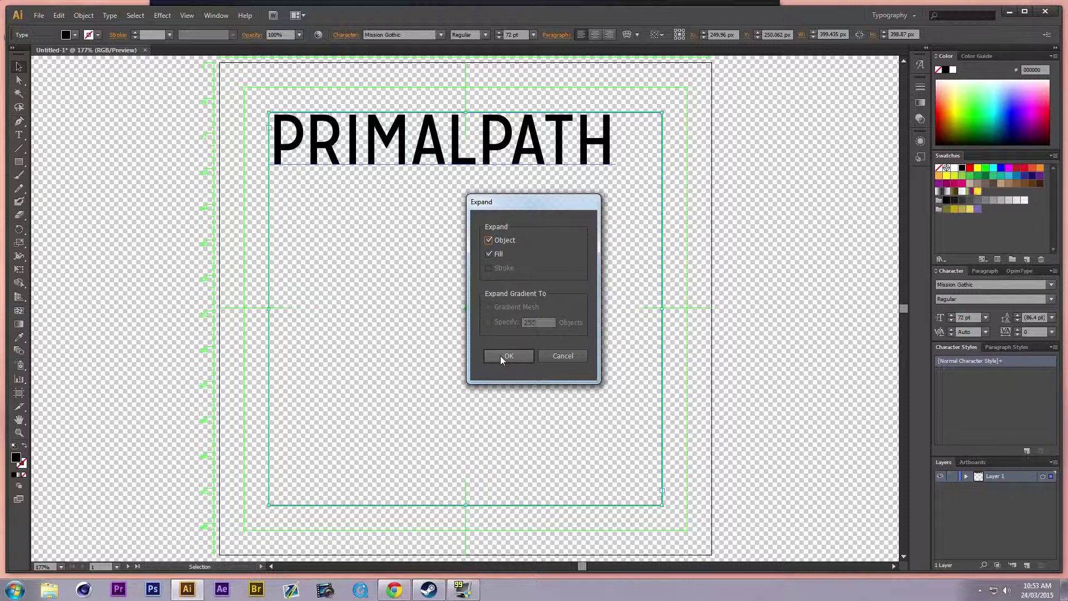
left_click(501, 356)
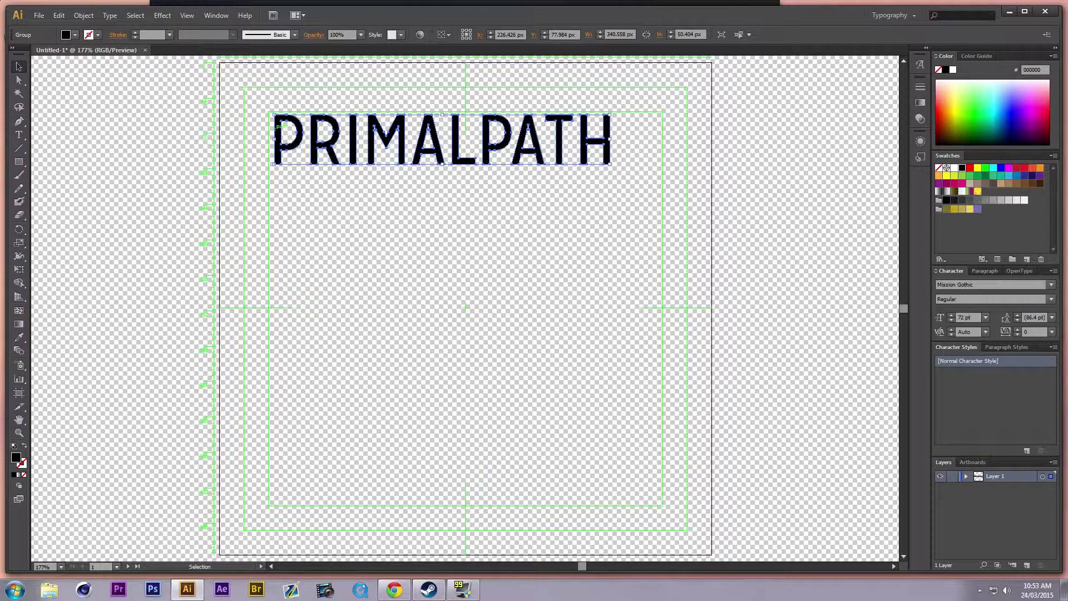
Save the document under the name LOGO2 in the PPTutorials folder as an Adobe Illustrator file.
left_click(84, 16)
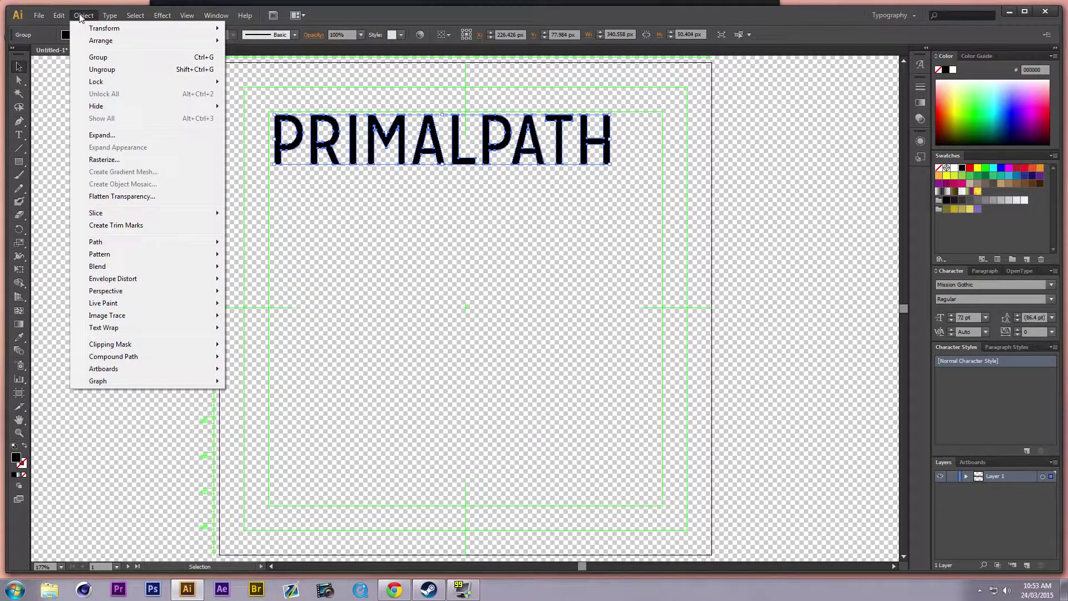
left_click(81, 16)
left_click(38, 16)
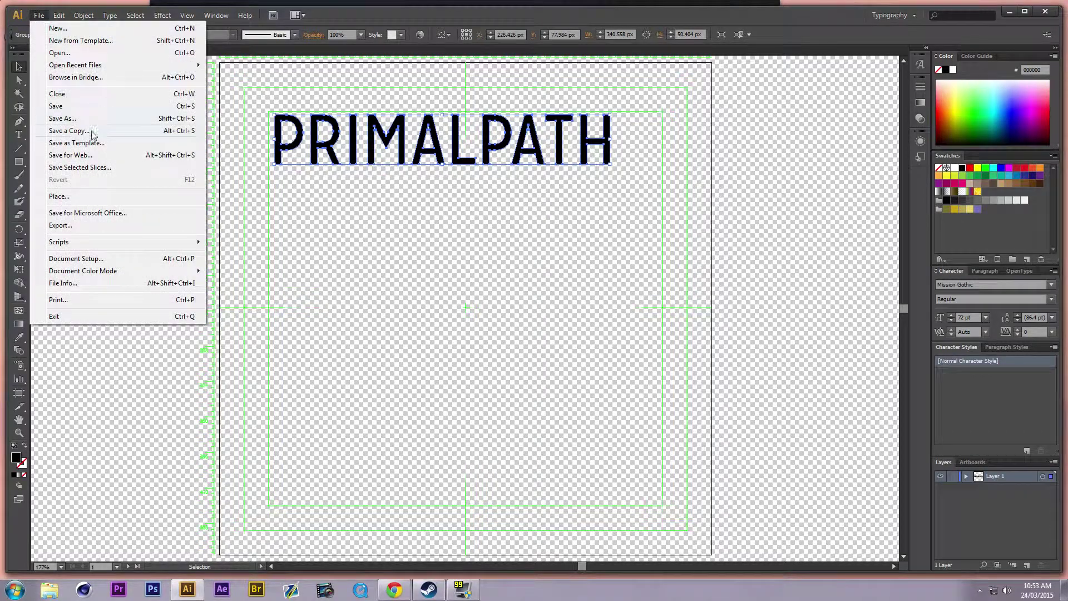
left_click(62, 119)
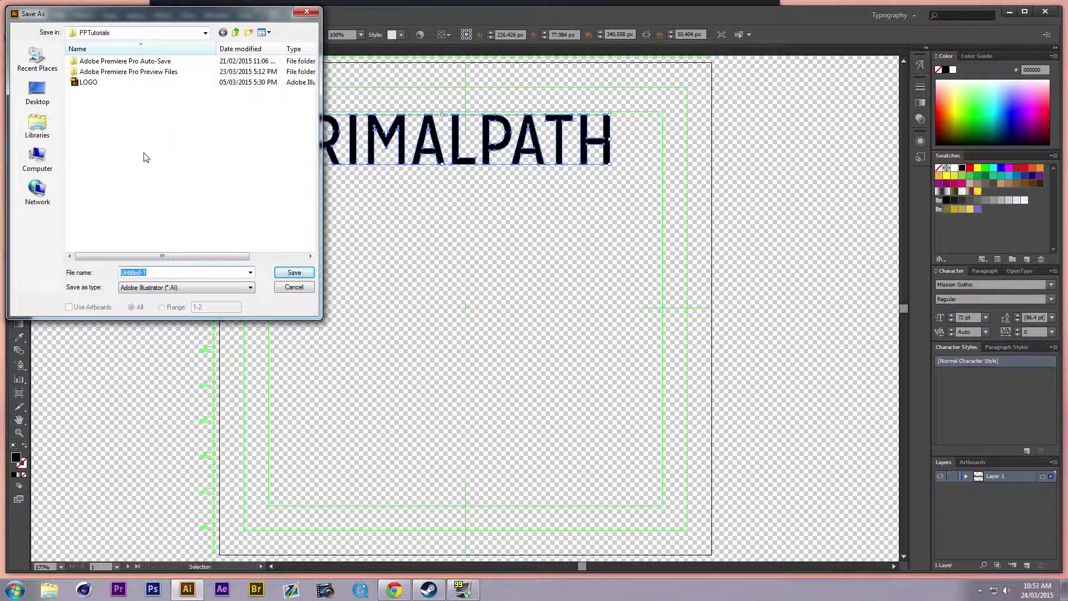
type("LOGO2")
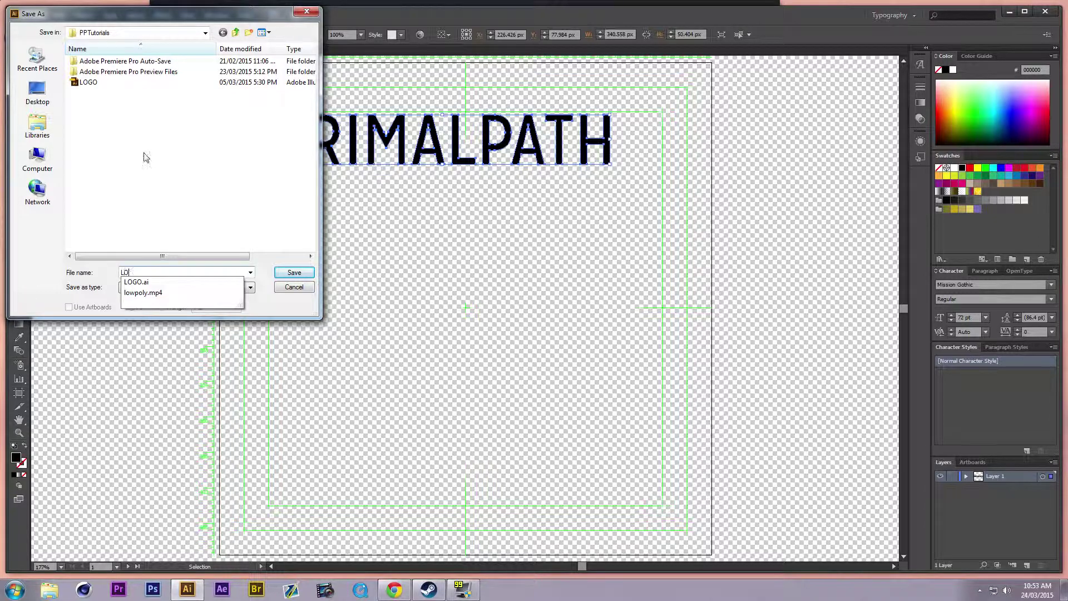
left_click(296, 273)
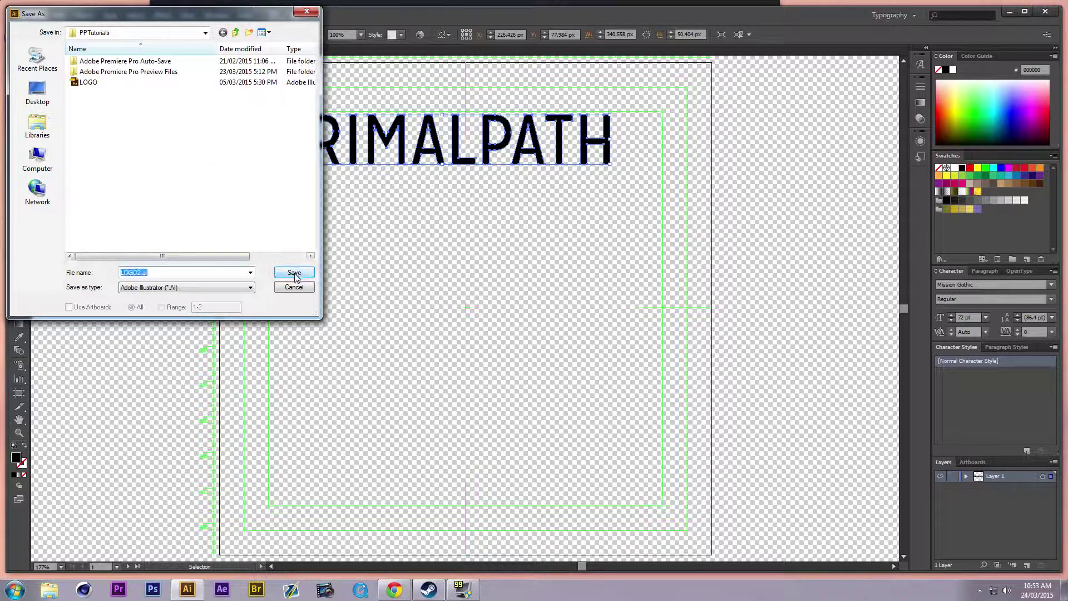
left_click(282, 273)
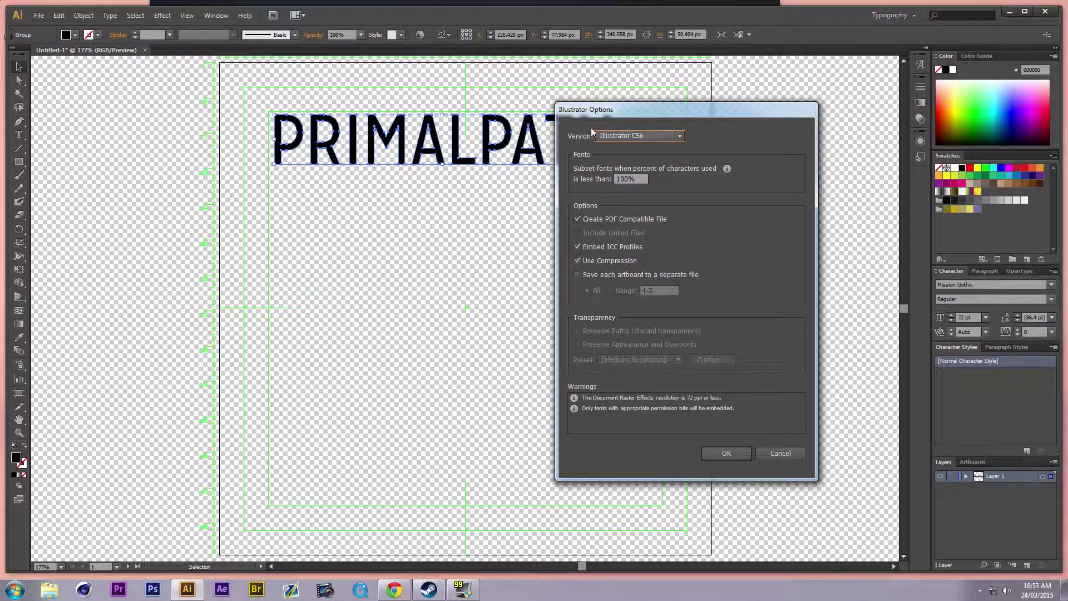
Choose Illustrator 8 as the file version and complete the save in that legacy format.
left_click(625, 136)
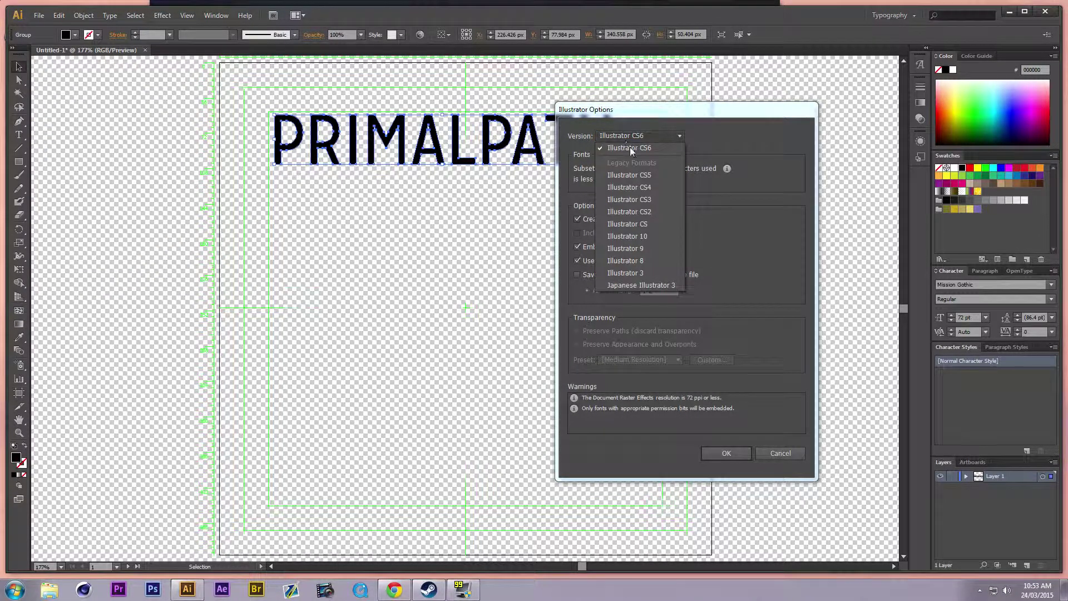
left_click(626, 261)
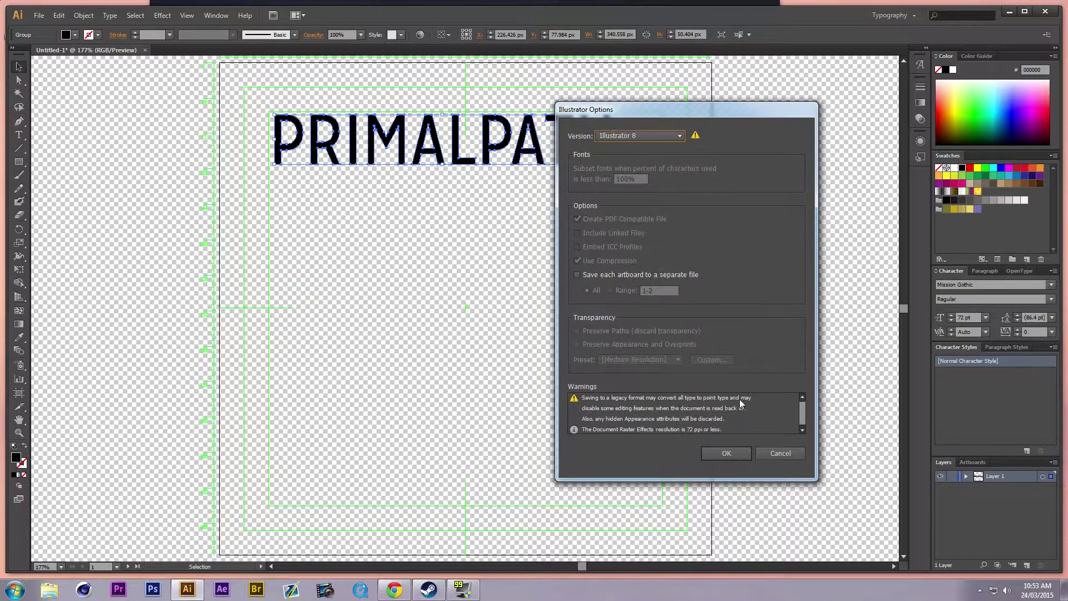
left_click(727, 452)
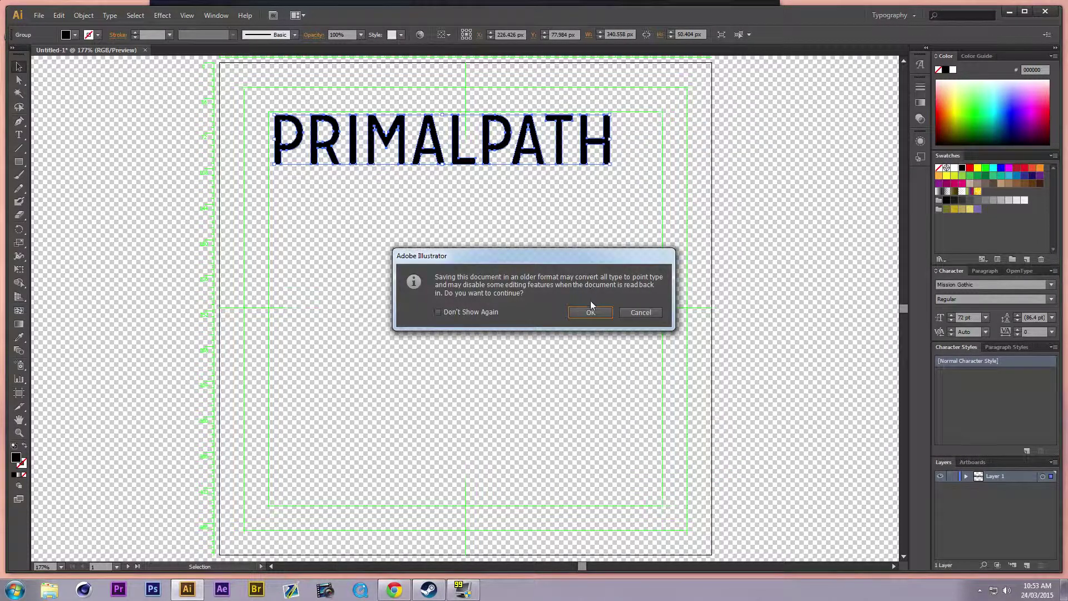
left_click(589, 313)
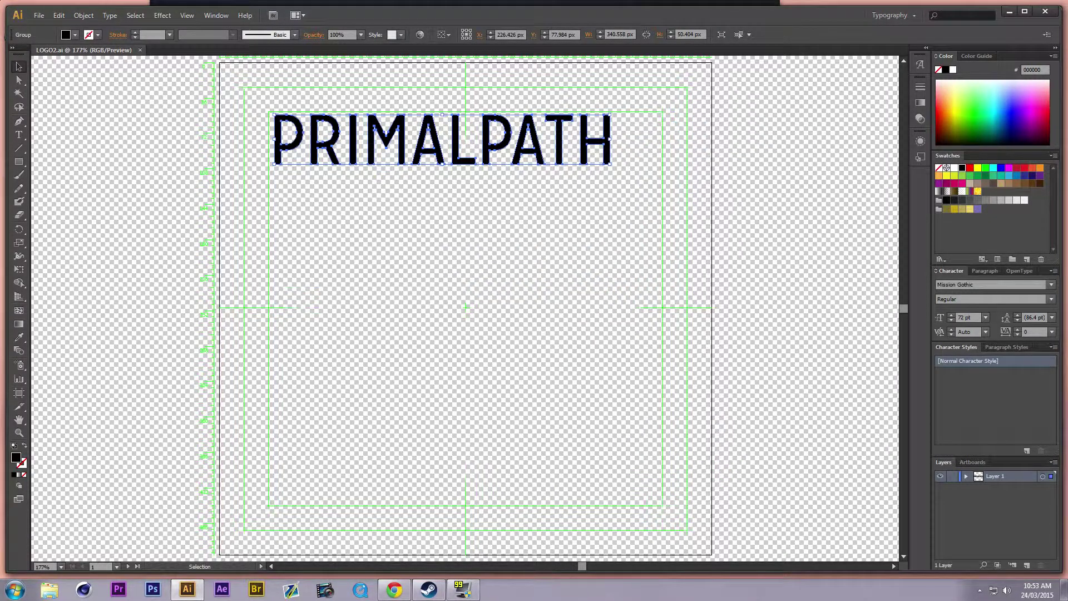
Switch to Cinema 4D and merge the LOGO2 Illustrator file from the PPTutorials folder in Documents into the empty project.
left_click(85, 591)
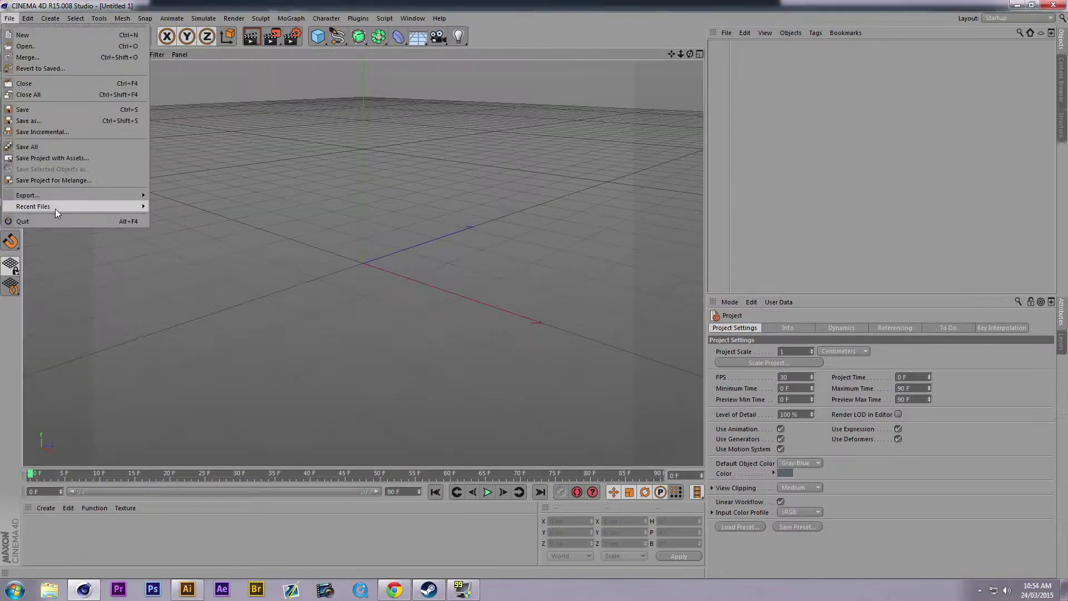
left_click(11, 21)
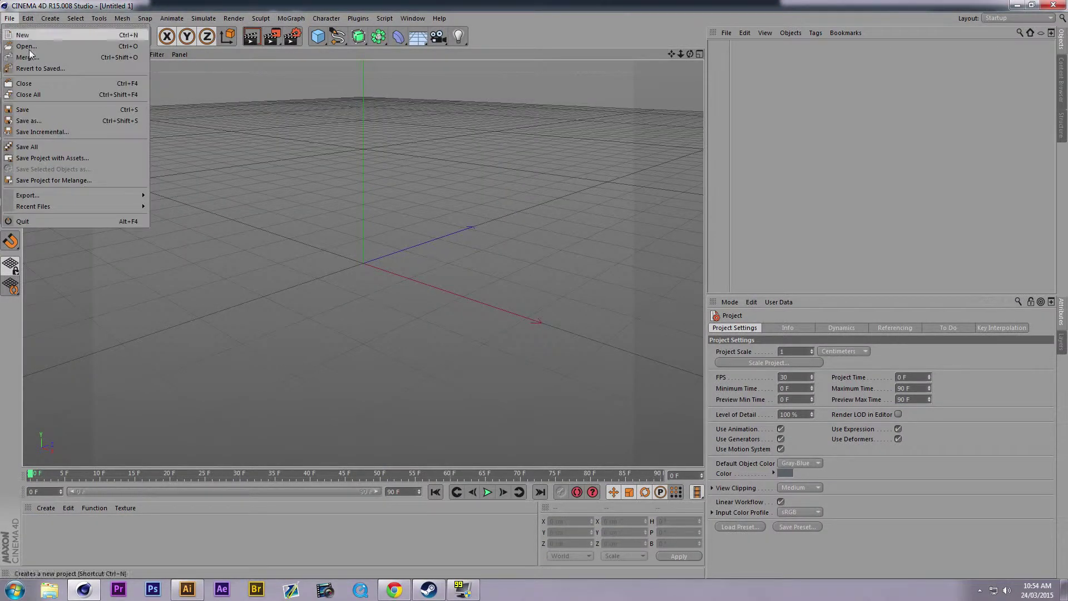
left_click(33, 59)
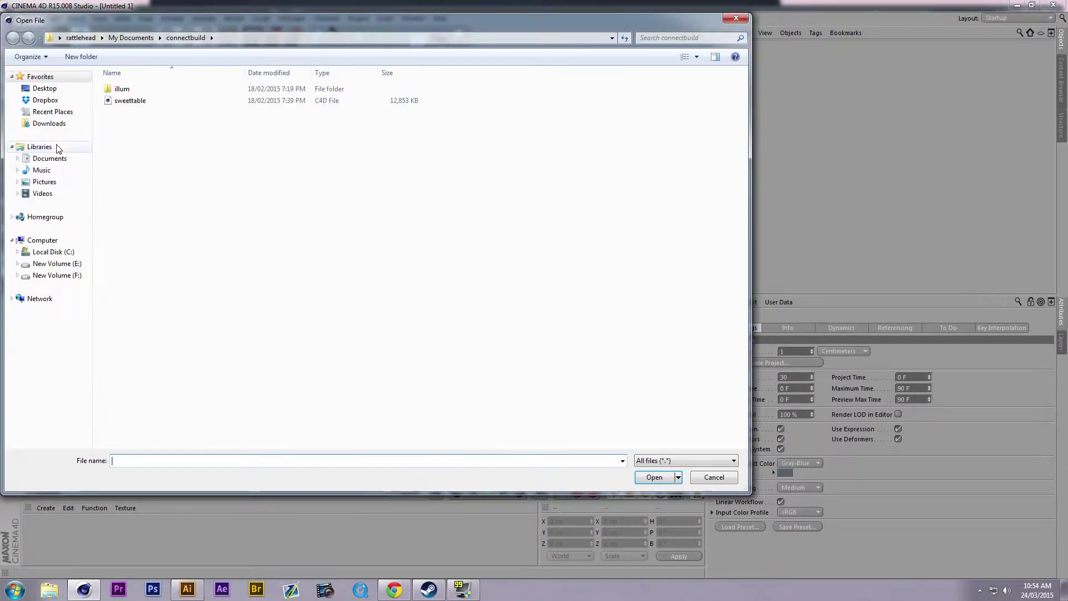
left_click(53, 159)
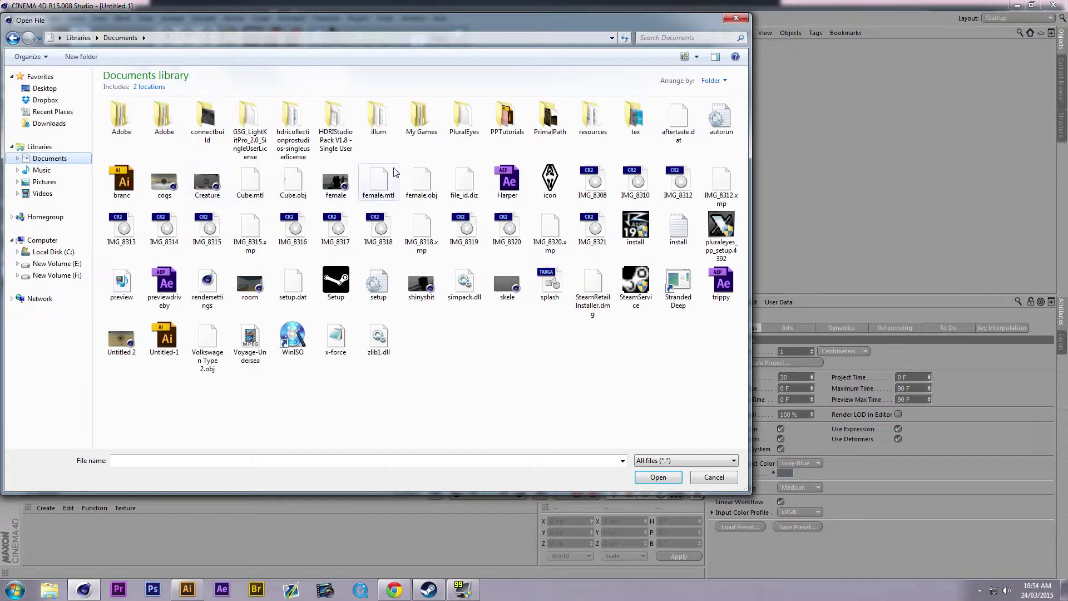
double_click(507, 117)
left_click(673, 124)
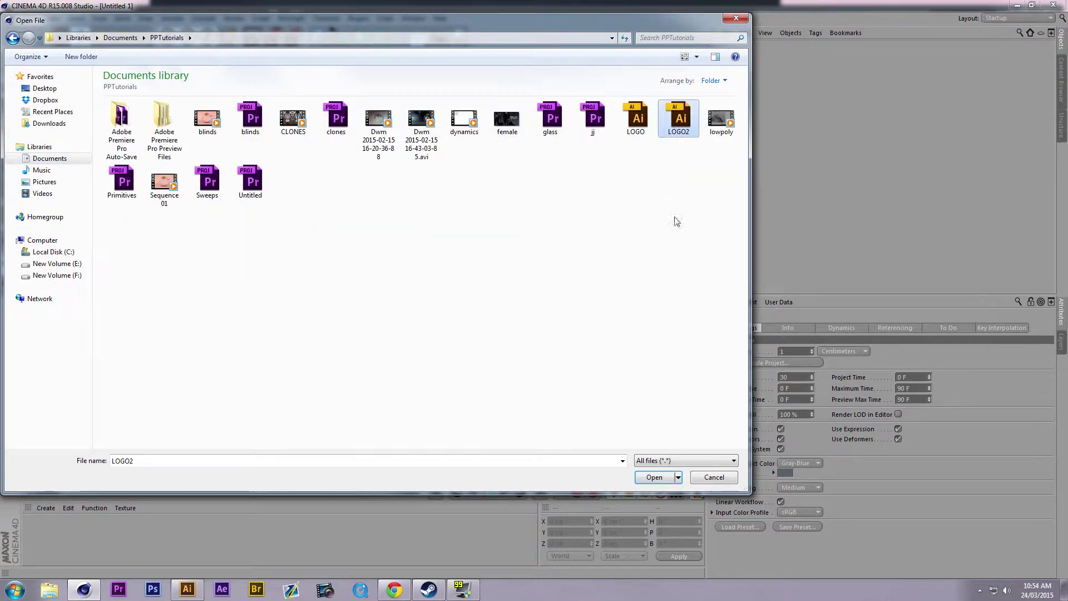
left_click(671, 479)
left_click_drag(645, 365, 536, 274)
left_click(537, 475)
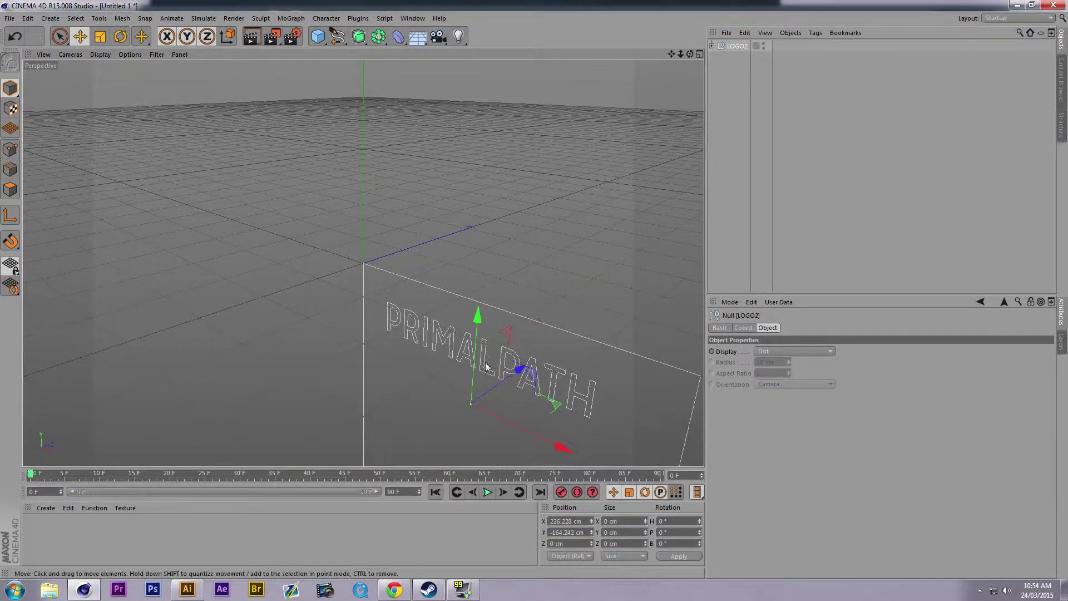
Expand the LOGO2 group and delete Path 1, the square artboard outline around the text.
key("s")
left_click_drag(368, 334, 624, 130, "alt")
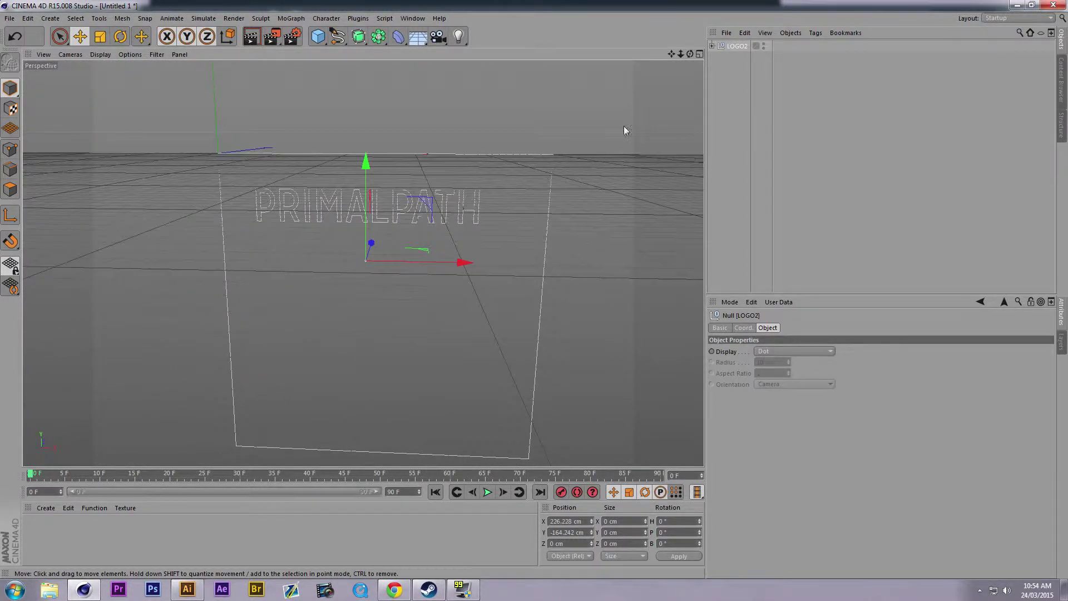
left_click(712, 45)
left_click(744, 179)
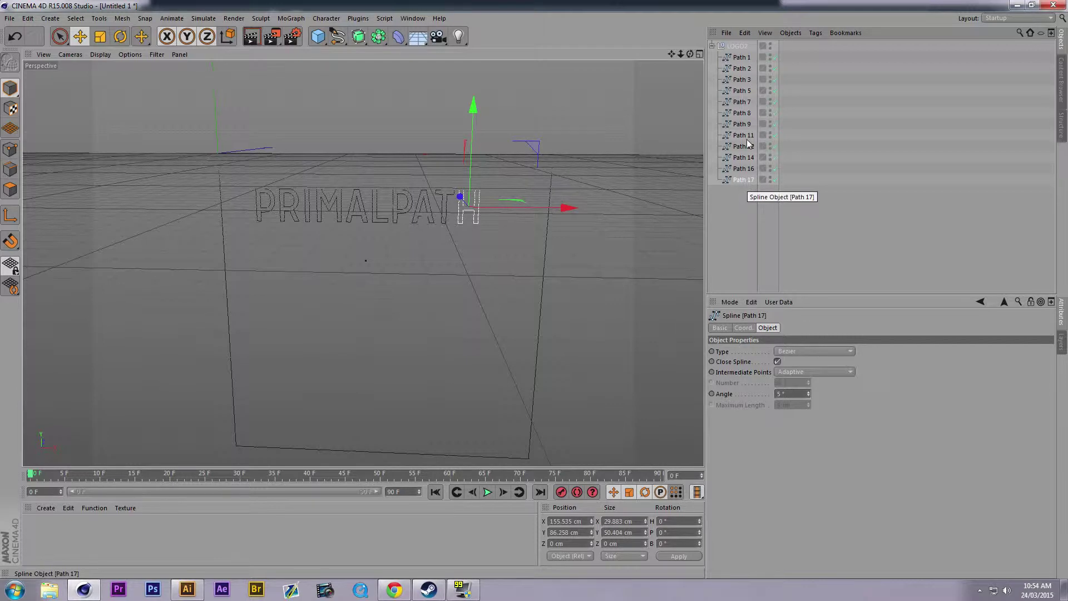
left_click(743, 57)
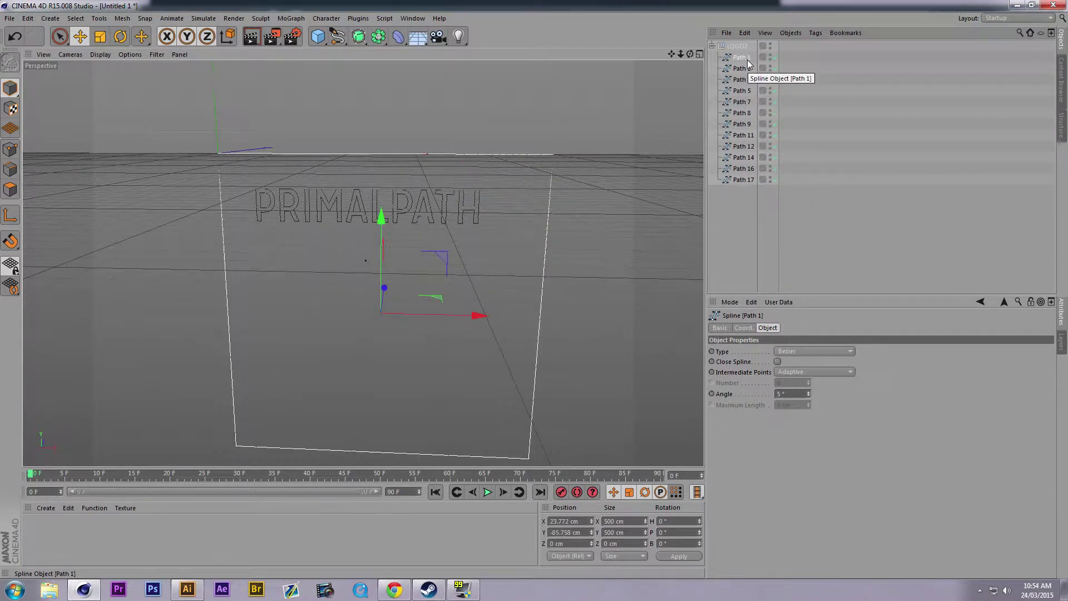
key("Delete")
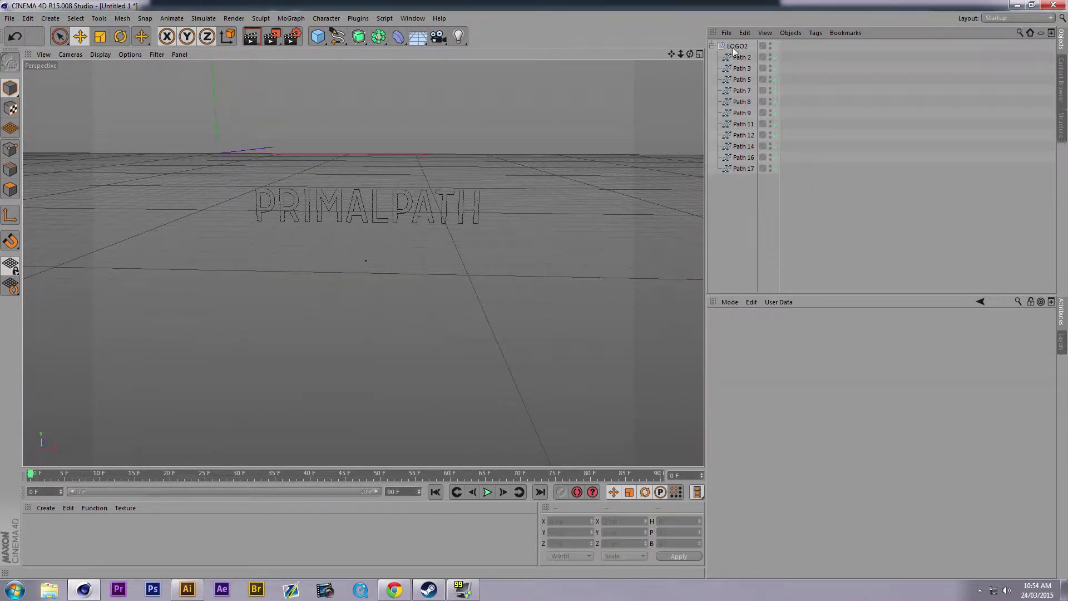
Delete Path 2, the leftover spline that is not part of any letter, from the LOGO2 group.
left_click(740, 59)
left_click(744, 79)
left_click(742, 102)
left_click(743, 60)
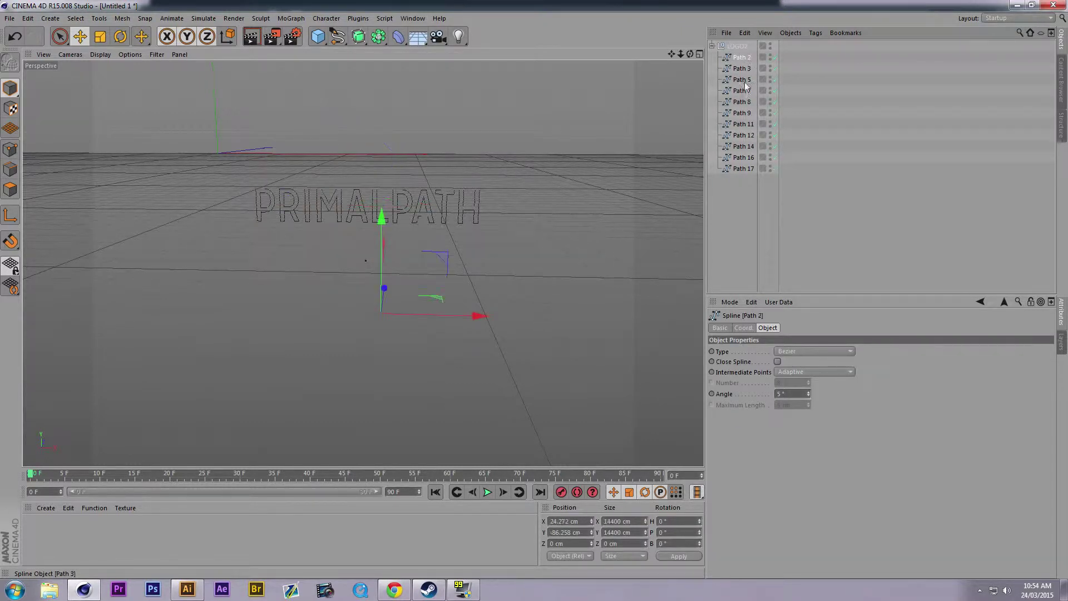
key("Delete")
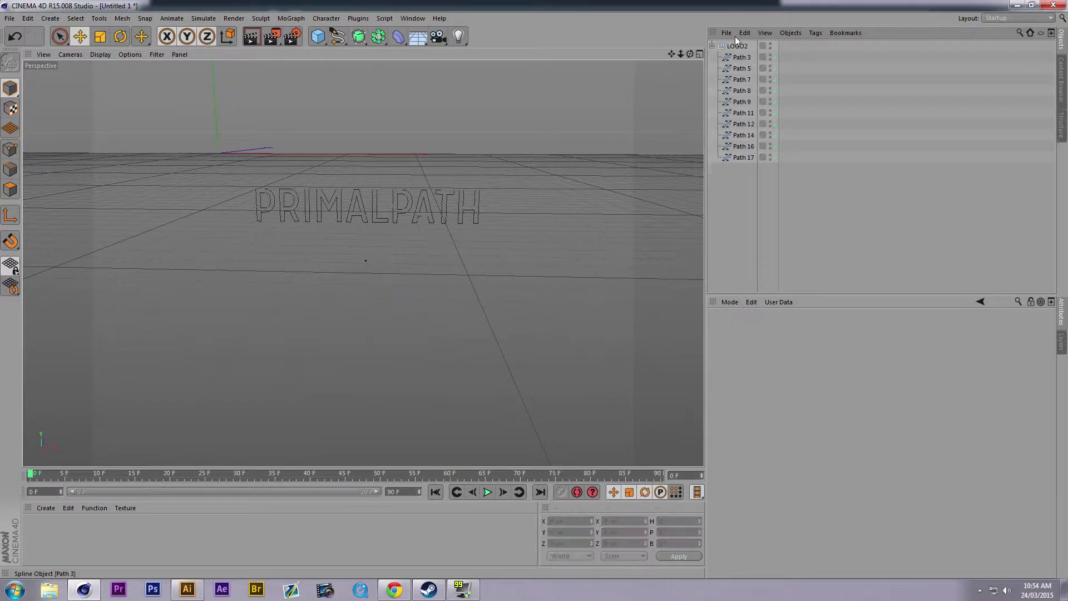
Add an Extrude generator to the scene for the PRIMALPATH letter splines.
left_click(740, 58)
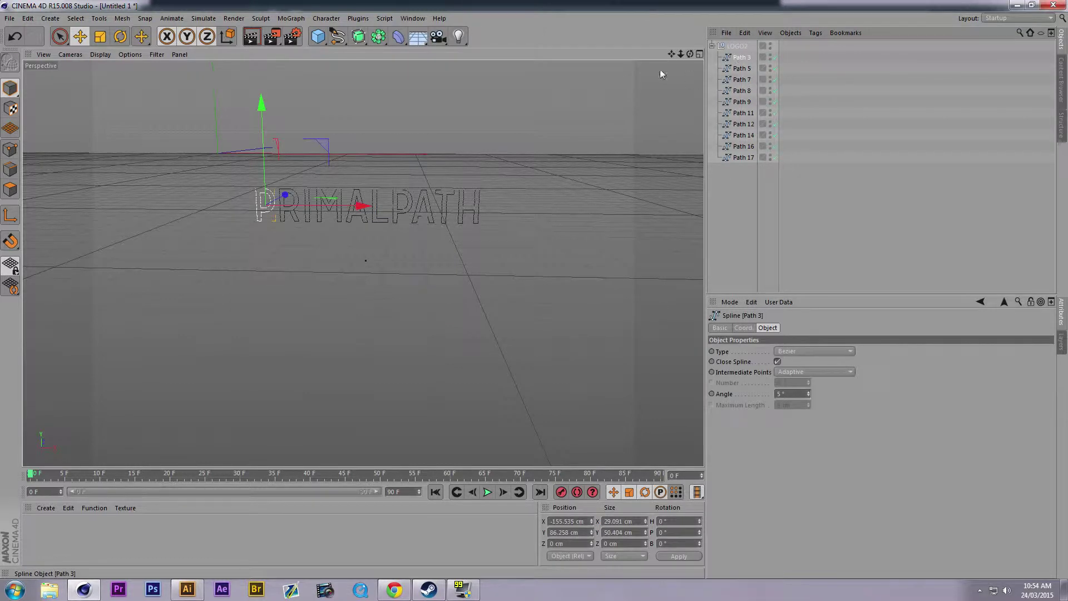
scroll(392, 196, "up", 5)
scroll(387, 190, "down", 2)
middle_click_drag(386, 191, 315, 195, "alt")
scroll(316, 201, "down", 4)
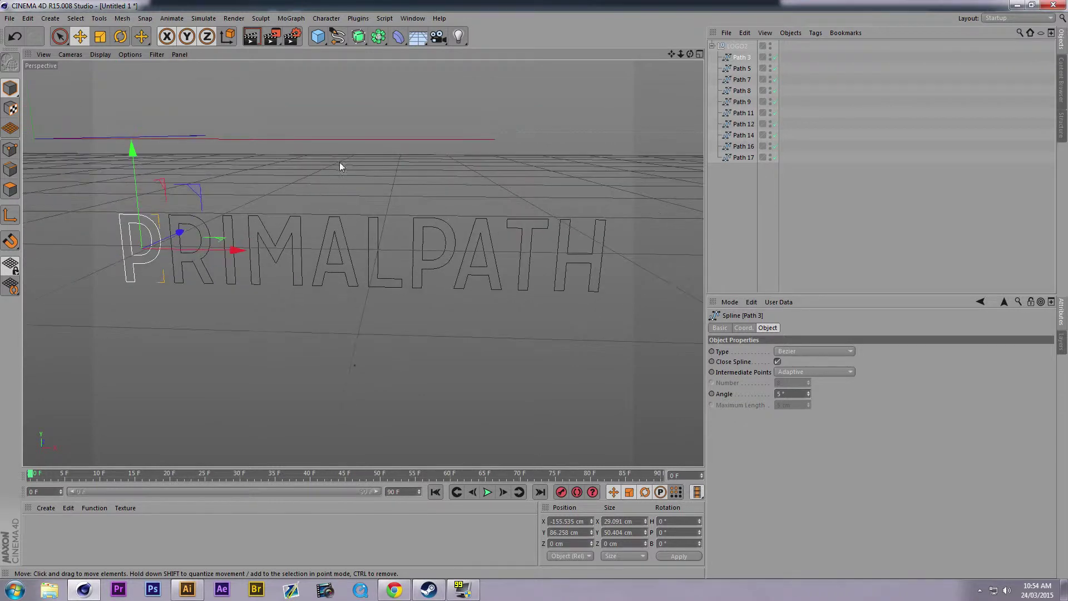
left_click(379, 36)
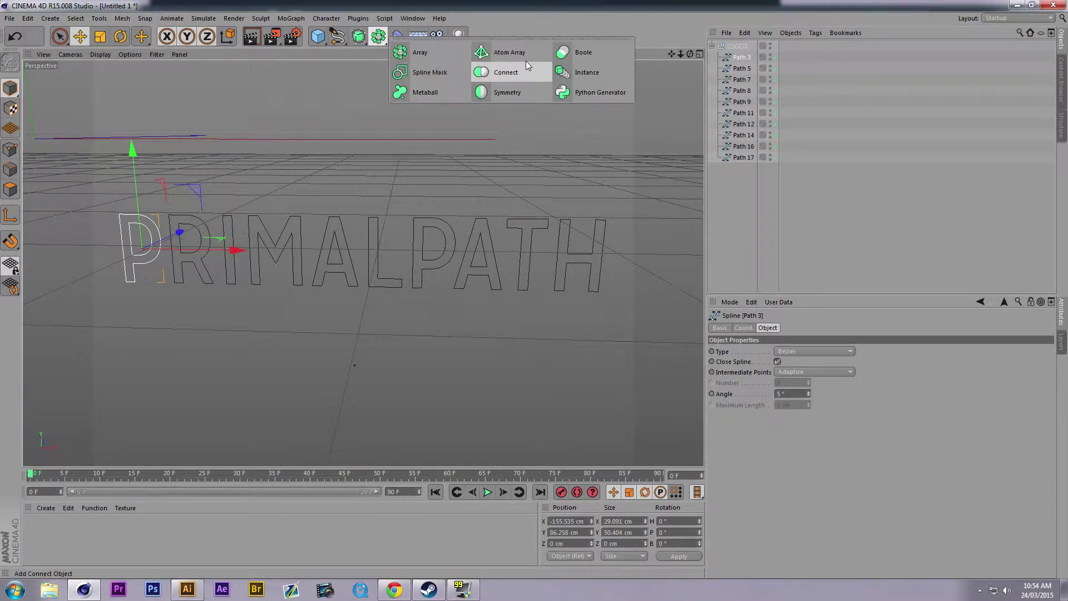
left_click(358, 37)
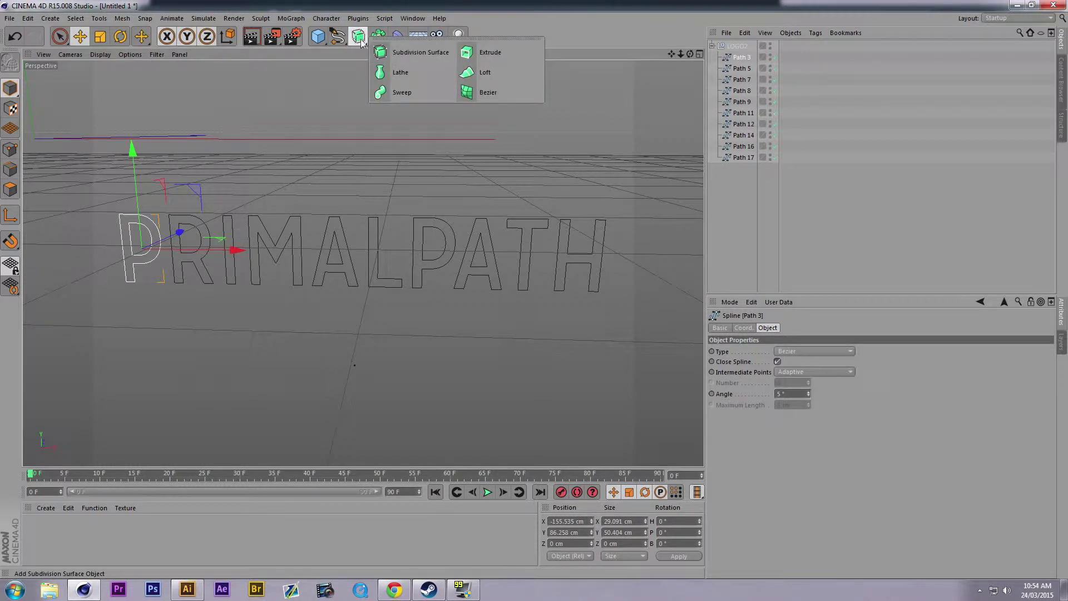
left_click(485, 52)
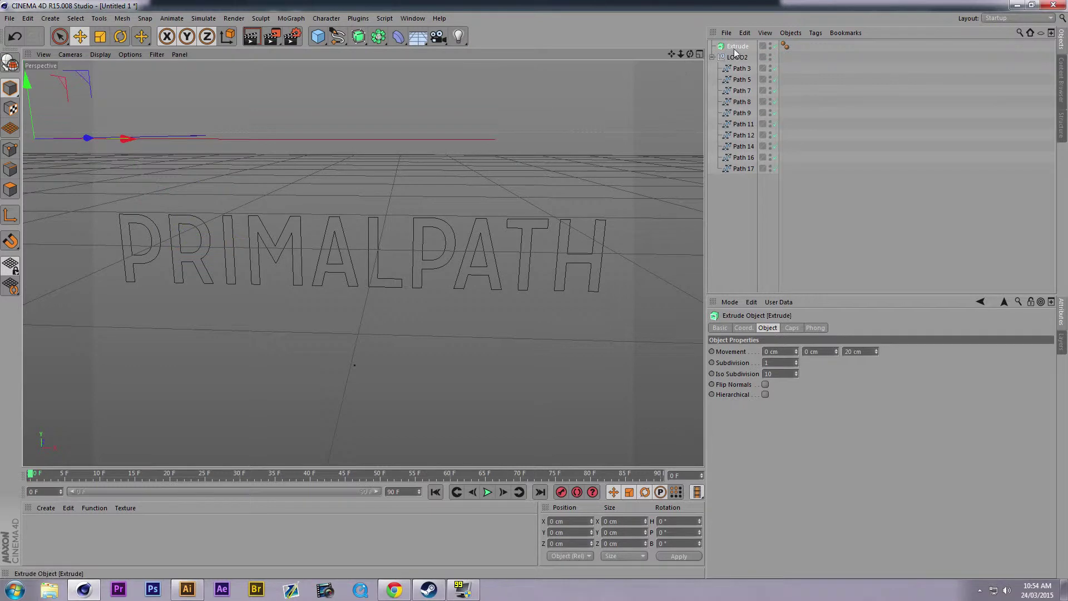
Nest Path 3, the first letter P, inside the Extrude object, with the Extrude at the top of the hierarchy.
left_click_drag(740, 68, 740, 69)
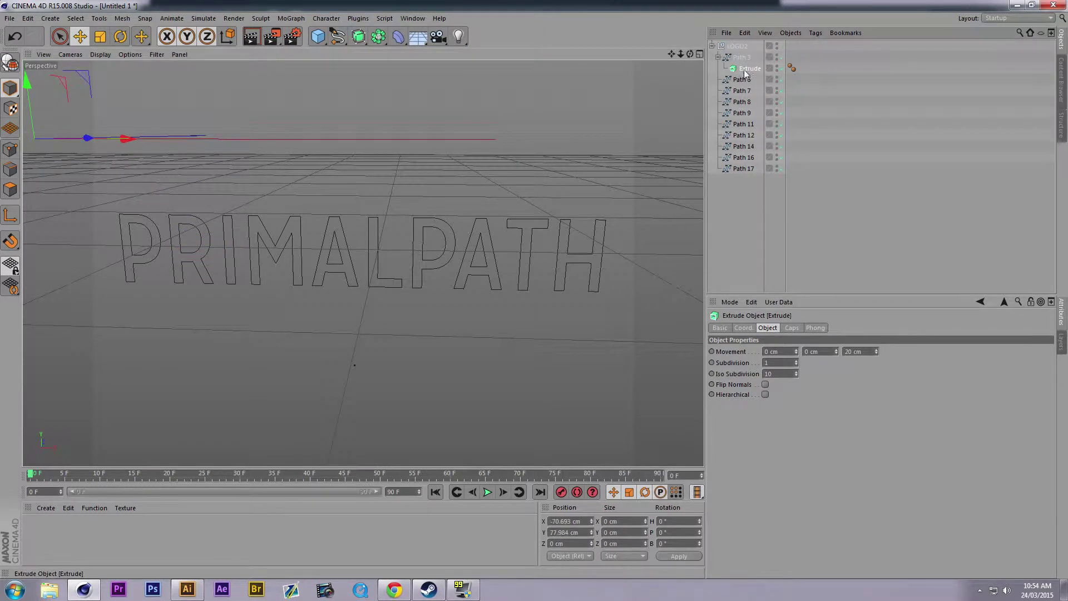
left_click(741, 59)
left_click_drag(749, 70, 738, 47)
left_click(738, 70)
left_click_drag(206, 214, 309, 277, "alt")
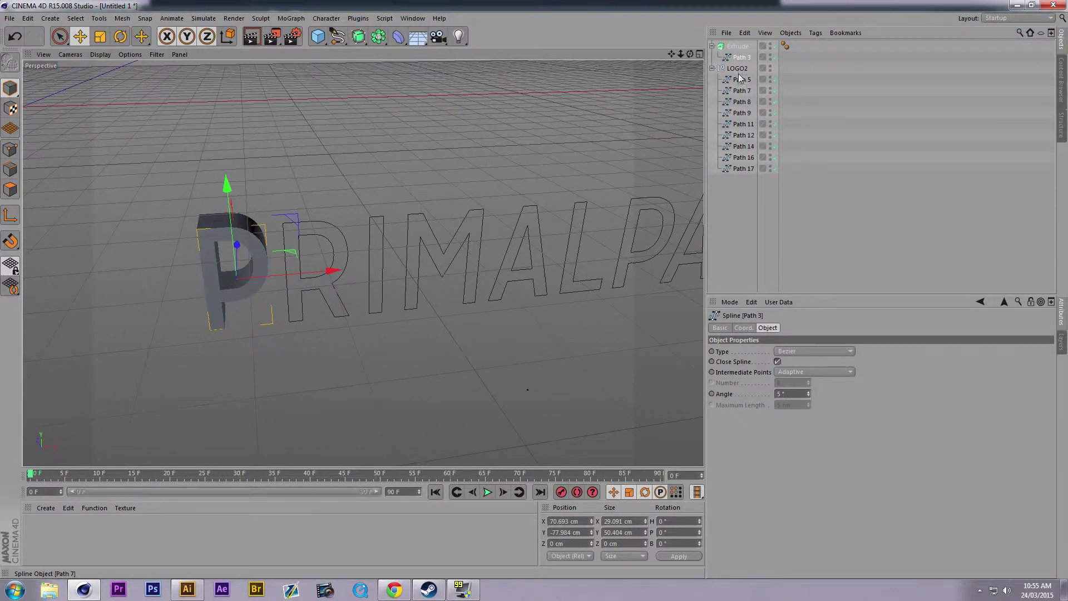
left_click(737, 46)
left_click(712, 45)
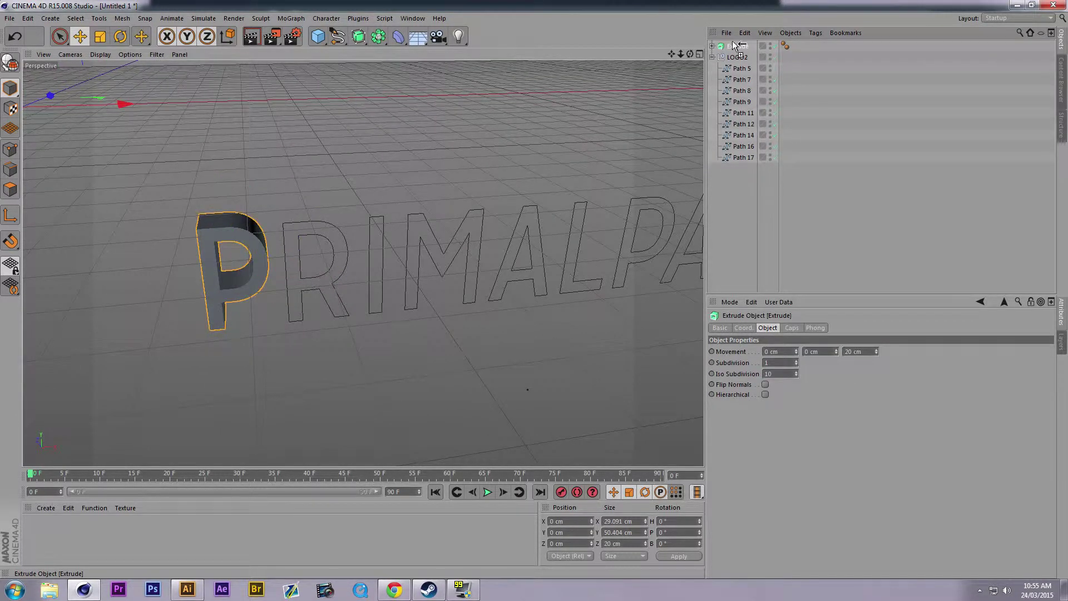
key("ctrl+z")
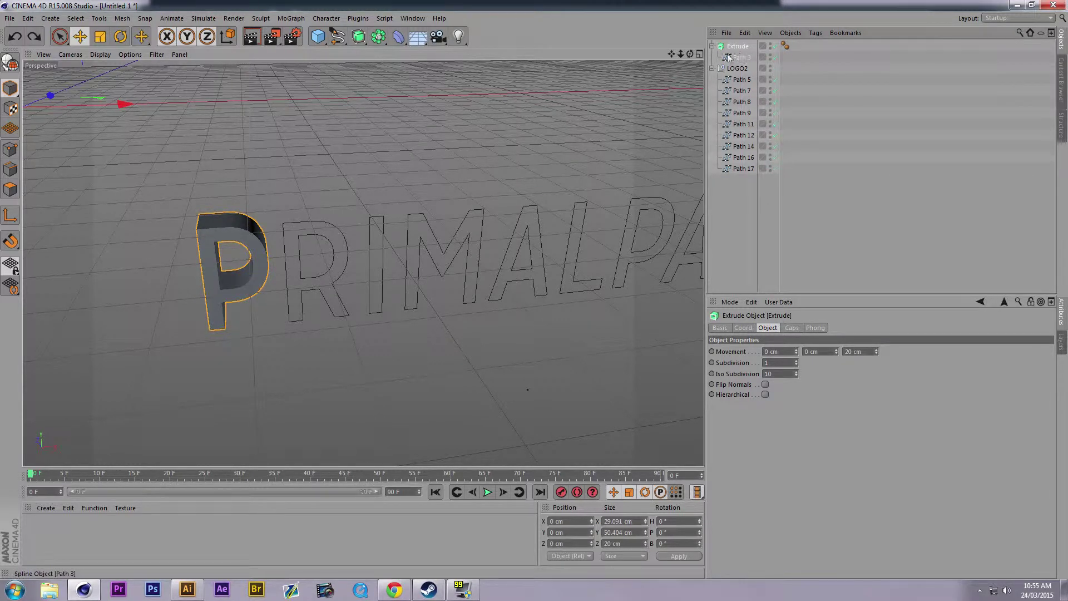
Add another Extrude object and duplicate it to provide eight empty Extrude objects for the remaining letters.
left_click_drag(359, 36, 489, 48)
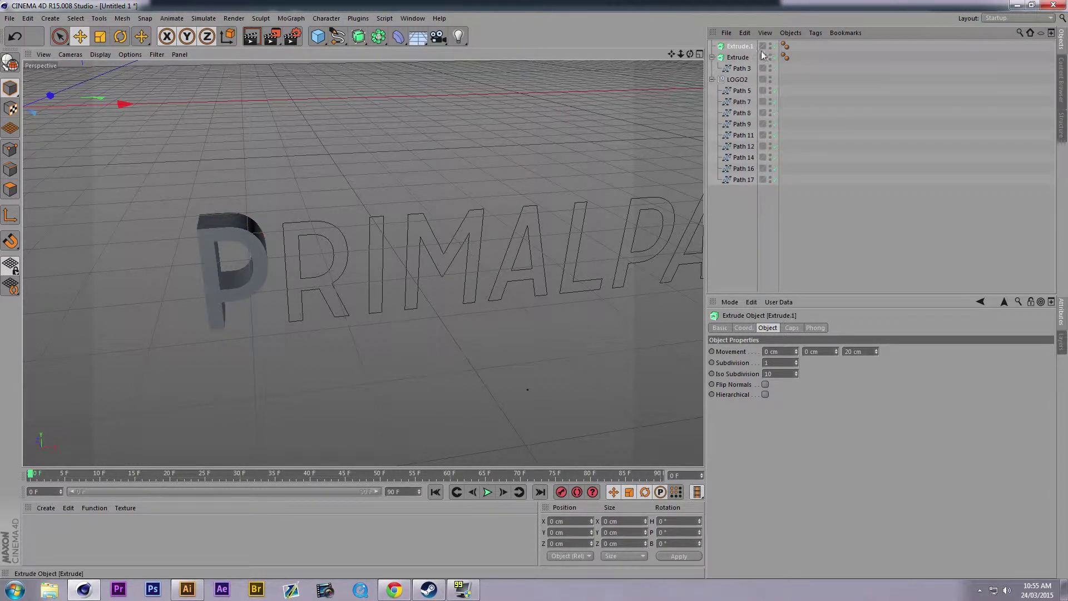
key("ctrl+c")
key("ctrl+v")
key("ctrl+v")
key("ctrl+v")
key("ctrl+v")
key("ctrl+v")
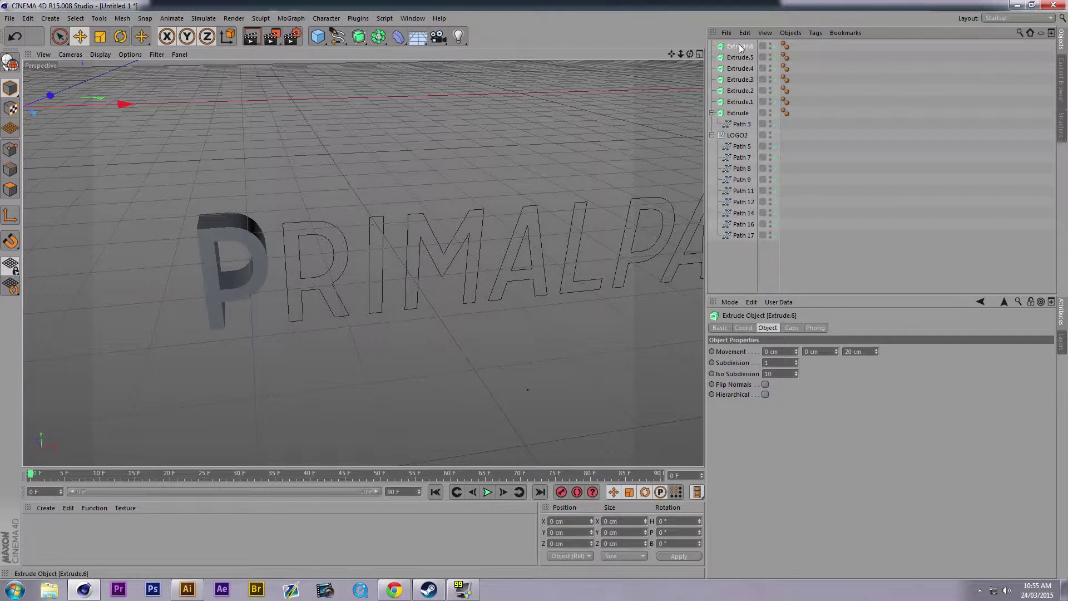
key("ctrl+v")
key("ctrl+v")
Nest the R, I and M splines, Path 5, Path 7 and Path 8, each inside its own Extrude object.
left_click_drag(740, 170, 749, 115)
left_click_drag(741, 184, 745, 113)
left_click_drag(741, 191, 735, 84)
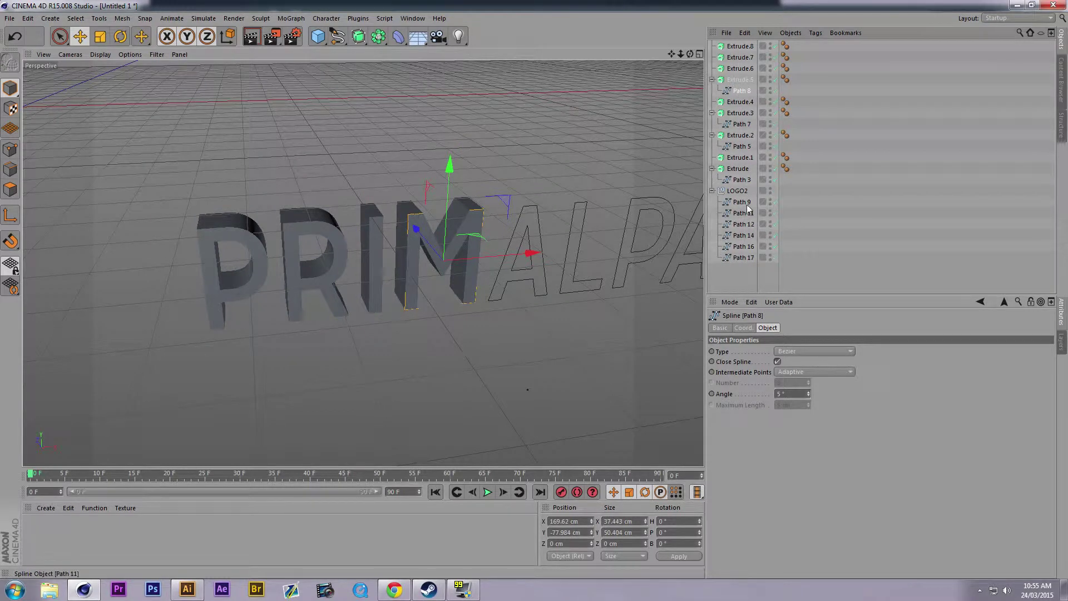
Undo the separate letter nesting and the extra Extrude objects, back to the single extruded P.
key("ctrl+z")
key("ctrl+z")
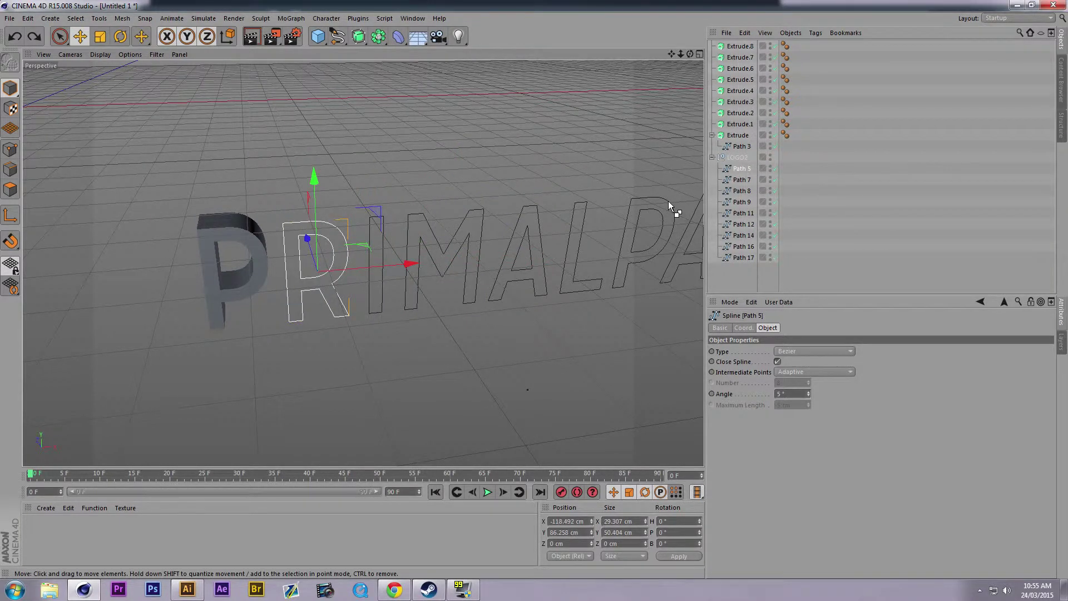
key("ctrl+z")
key("ctrl+z")
key("ctrl+z")
key("ctrl+z")
key("ctrl+z")
key("ctrl+z")
key("ctrl+z")
key("ctrl+z")
key("ctrl+z")
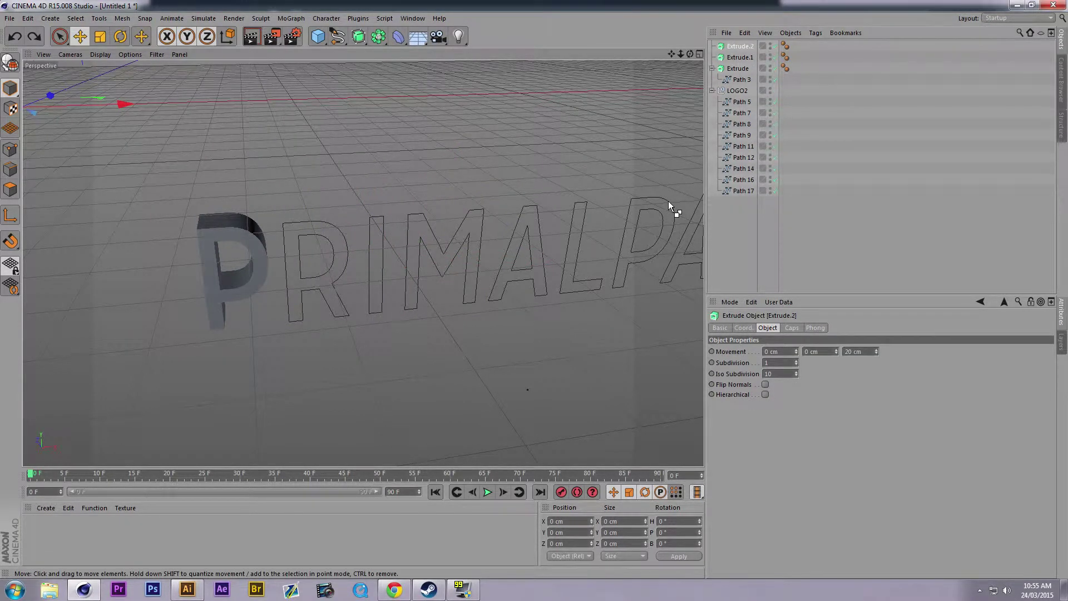
key("ctrl+z")
key("ctrl+z")
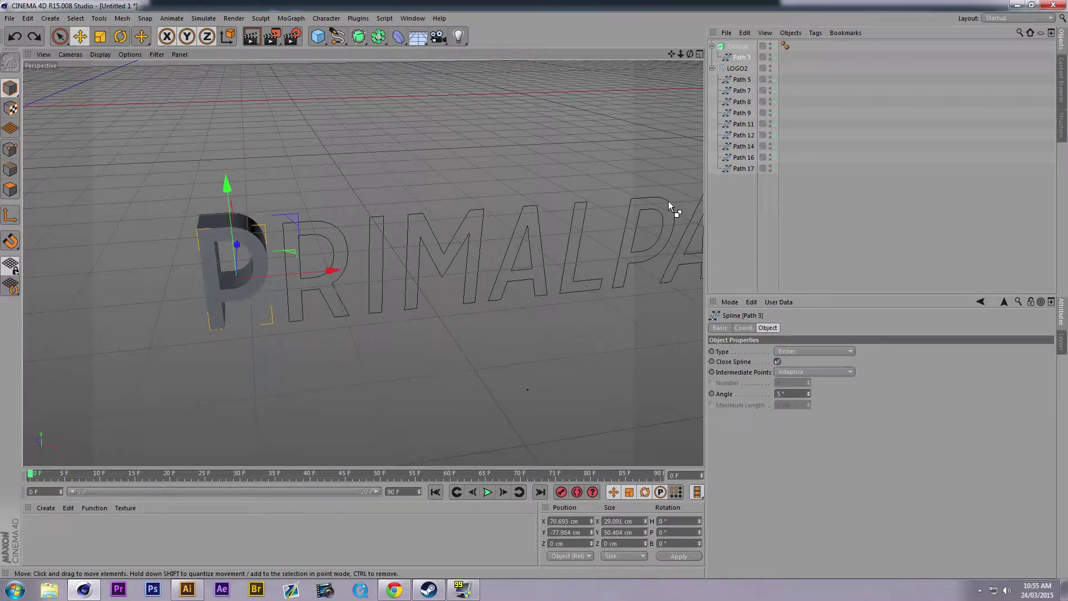
Return Path 3 to the LOGO2 group and merge all letter splines, Path 3 through Path 17, with Connect Objects + Delete.
left_click_drag(516, 208, 479, 178, "alt")
left_click(735, 49)
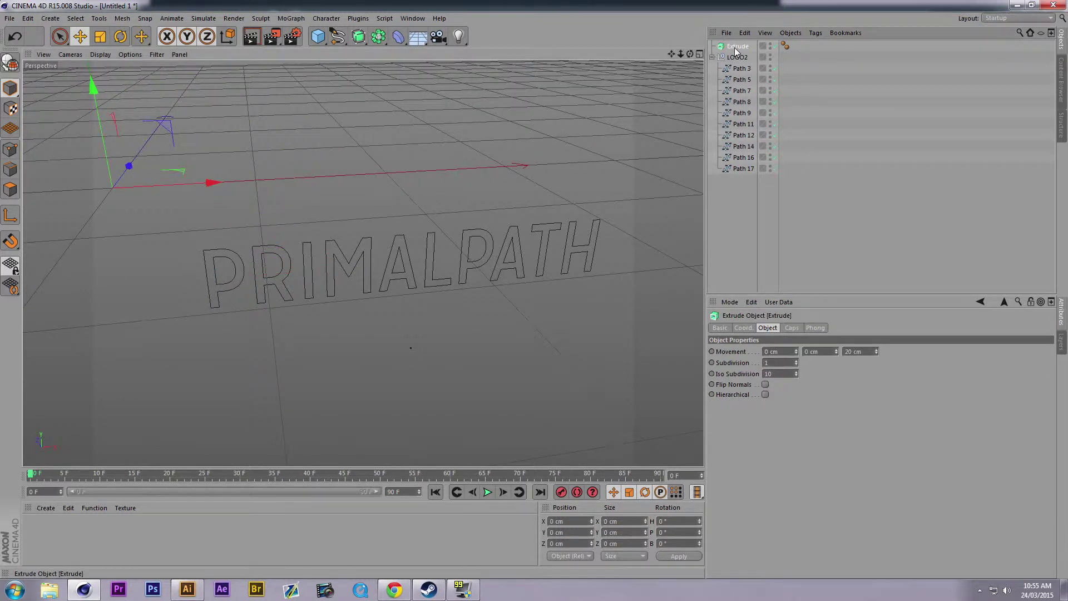
left_click(740, 67)
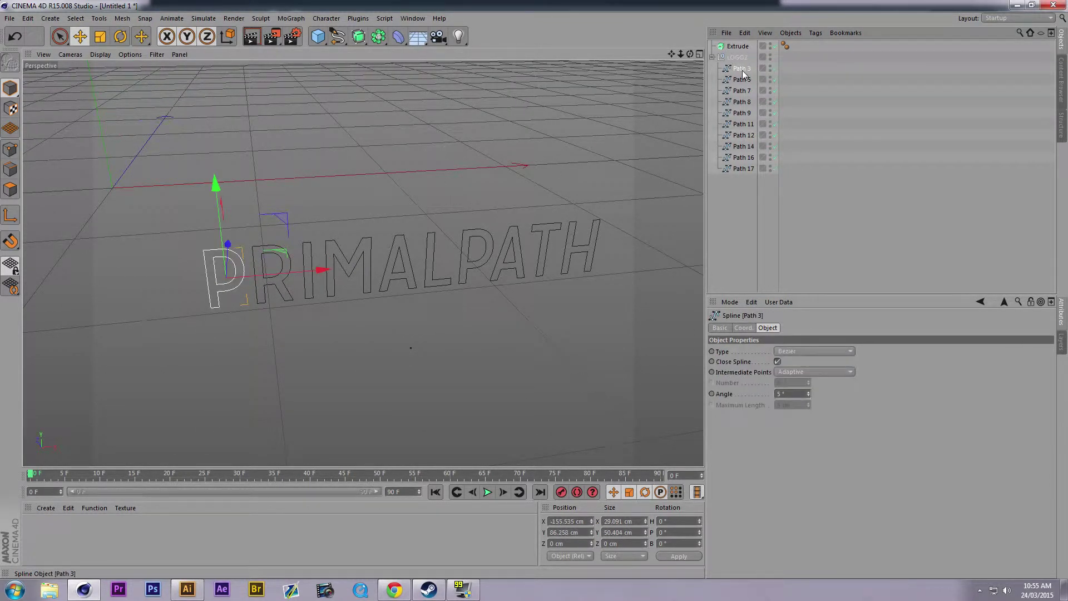
left_click(737, 168, "shift")
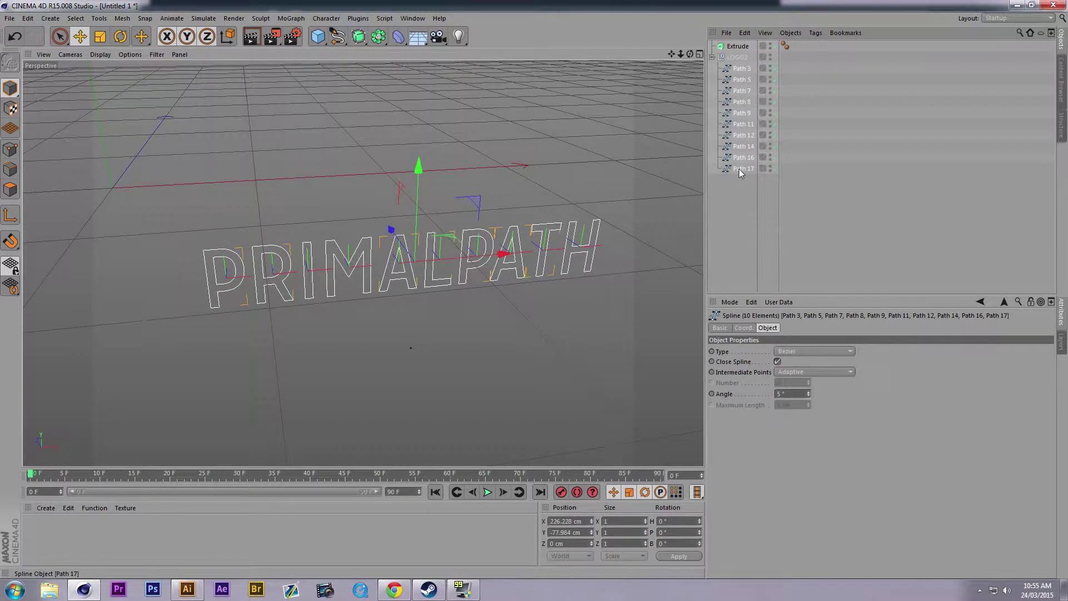
right_click(739, 170)
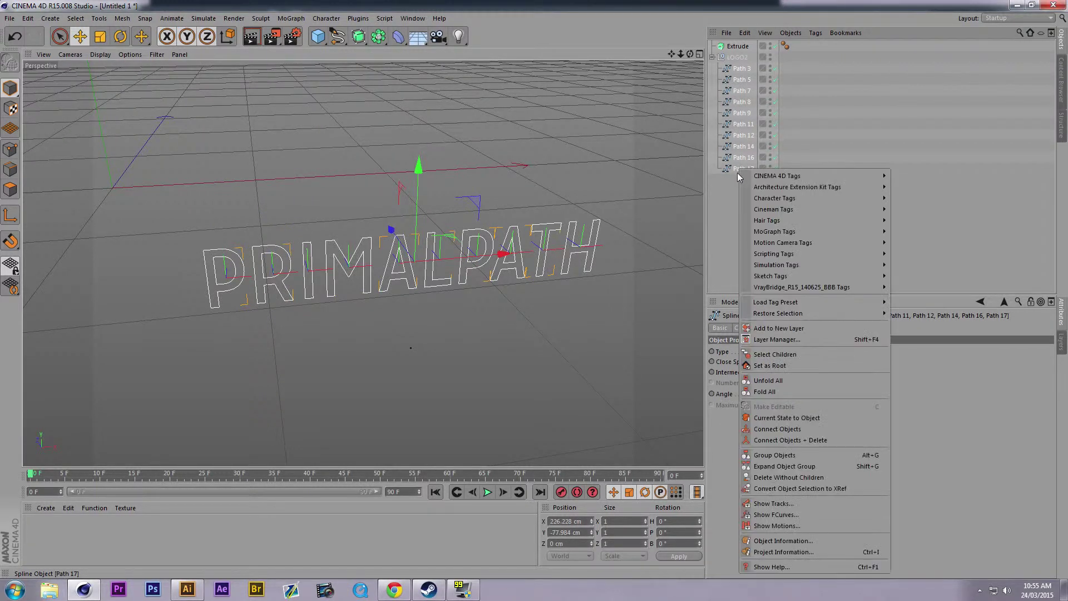
left_click(799, 440)
Move the connected text spline out of the LOGO2 group and delete the empty LOGO2 null.
left_click_drag(744, 69, 745, 113)
left_click(739, 58)
key("Delete")
Nest the connected spline inside the Extrude object so the whole PRIMALPATH text is extruded as one.
left_click_drag(738, 58, 737, 47)
left_click_drag(488, 218, 338, 286, "alt")
right_click_drag(415, 229, 399, 236, "alt")
left_click_drag(399, 235, 362, 267, "alt")
right_click_drag(394, 265, 503, 252, "alt")
left_click_drag(503, 257, 363, 226, "alt")
right_click_drag(426, 244, 383, 254, "alt")
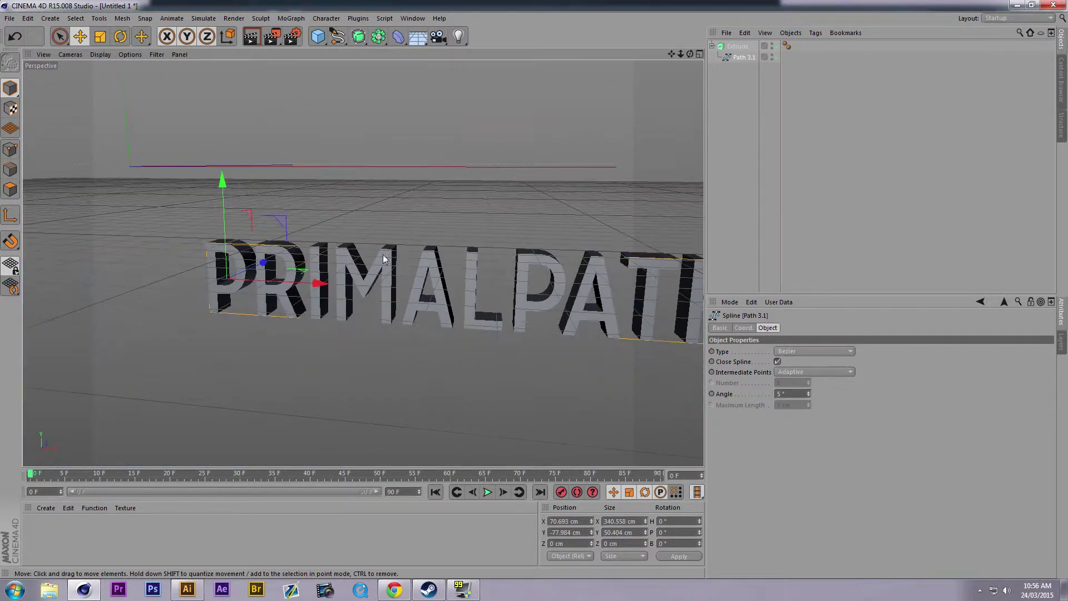
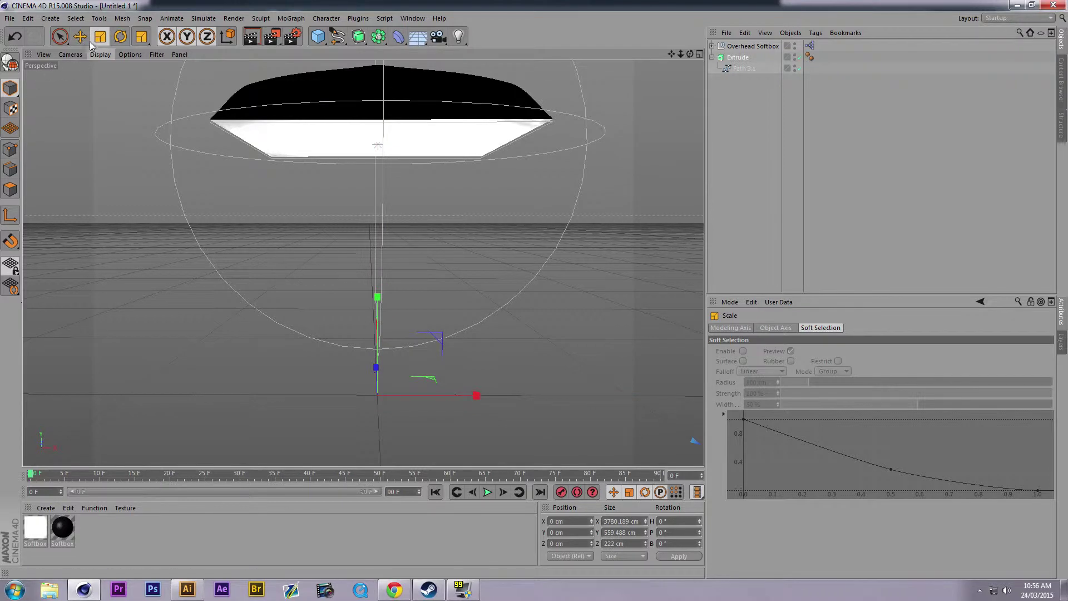
Shift the extruded PRIMALPATH text sideways along X to about -2349 cm, centring it beneath the overhead softbox.
scroll(430, 351, "down", 3)
left_click_drag(456, 386, 188, 393)
scroll(423, 393, "down", 6)
middle_click_drag(306, 403, 279, 369, "alt")
left_click_drag(280, 374, 436, 379, "alt")
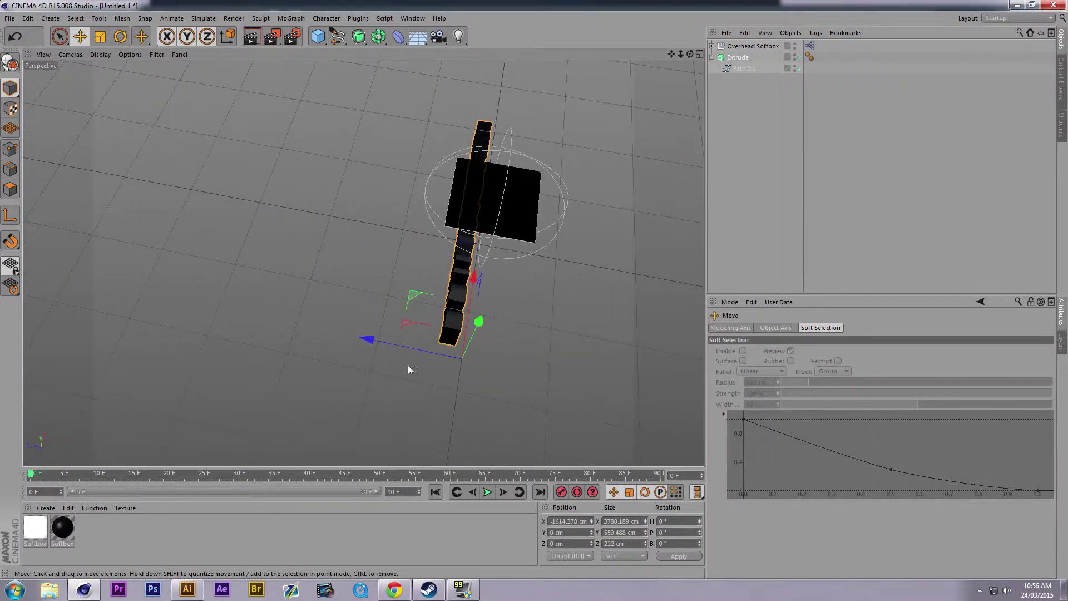
left_click_drag(482, 310, 303, 206)
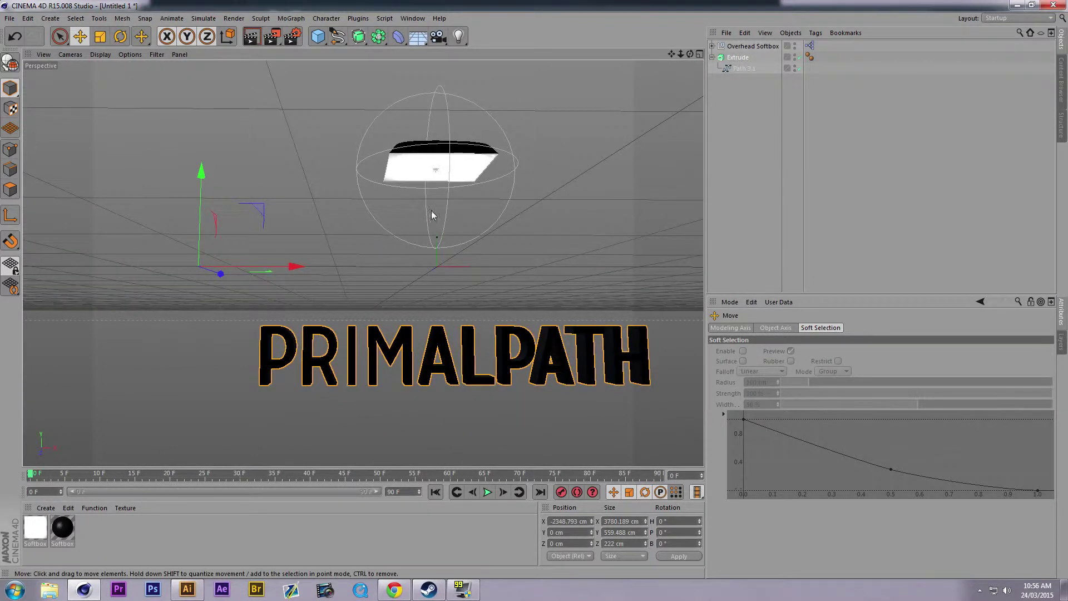
Lower the overhead softbox closer to the text, to Y about 206 cm, and render a test image.
left_click(753, 46)
left_click_drag(434, 78, 433, 157)
left_click(349, 294)
left_click_drag(349, 294, 379, 249, "alt")
left_click(271, 38)
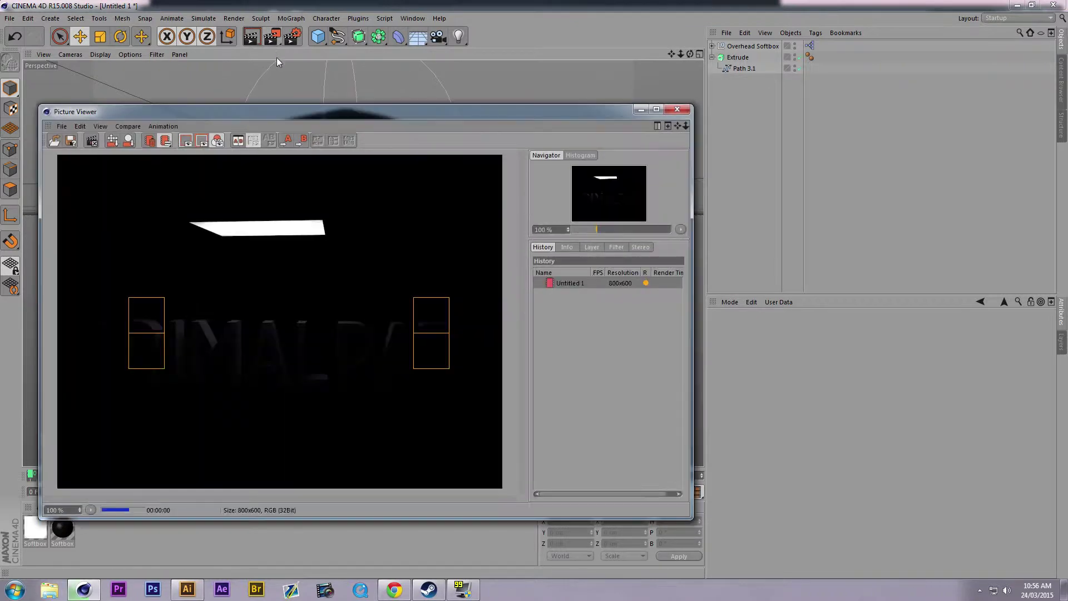
left_click(688, 110)
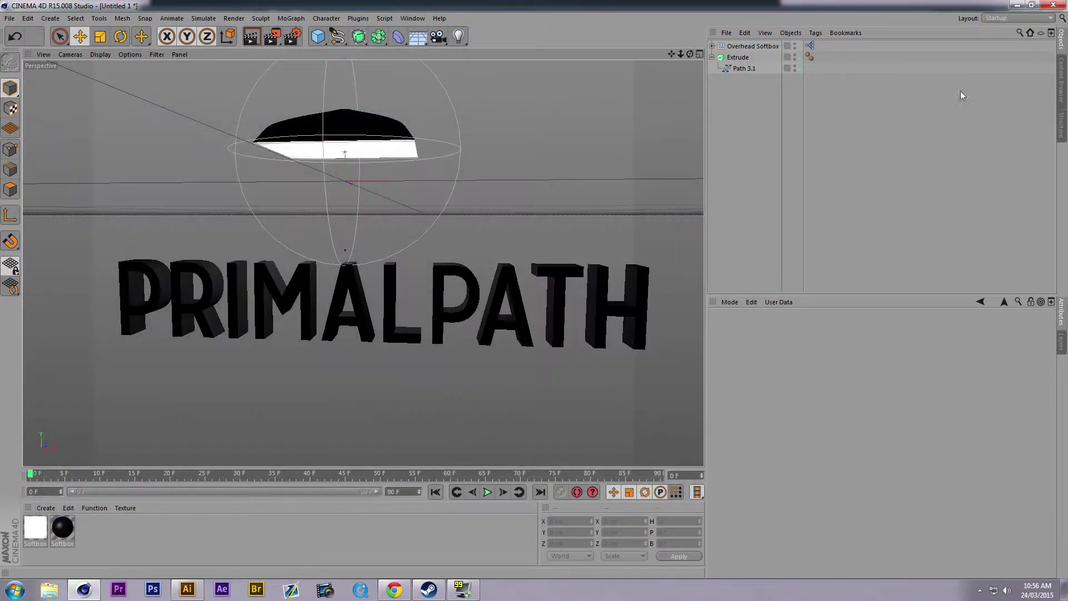
Add the Softbox.c4d light preset to the scene and place it in front of the first letters of the text.
left_click(1062, 78)
scroll(941, 216, "down", 3)
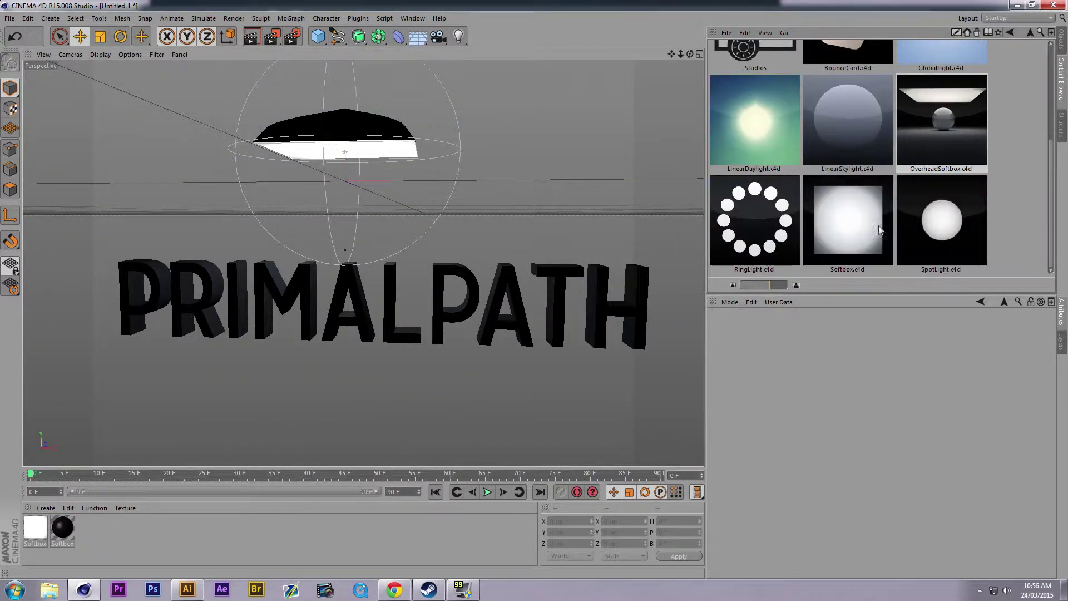
left_click_drag(847, 233, 623, 297)
left_click_drag(345, 83, 256, 320)
left_click(1063, 42)
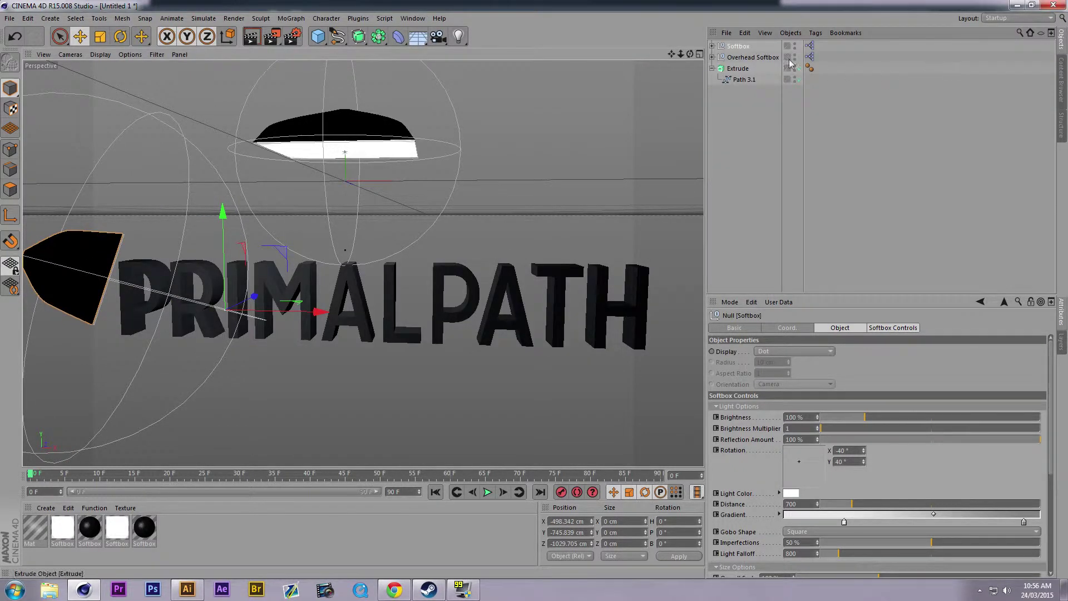
Set the new softbox's light color to a pale warm orange with hue 40° and saturation 37.19%.
left_click(790, 495)
left_click(790, 452)
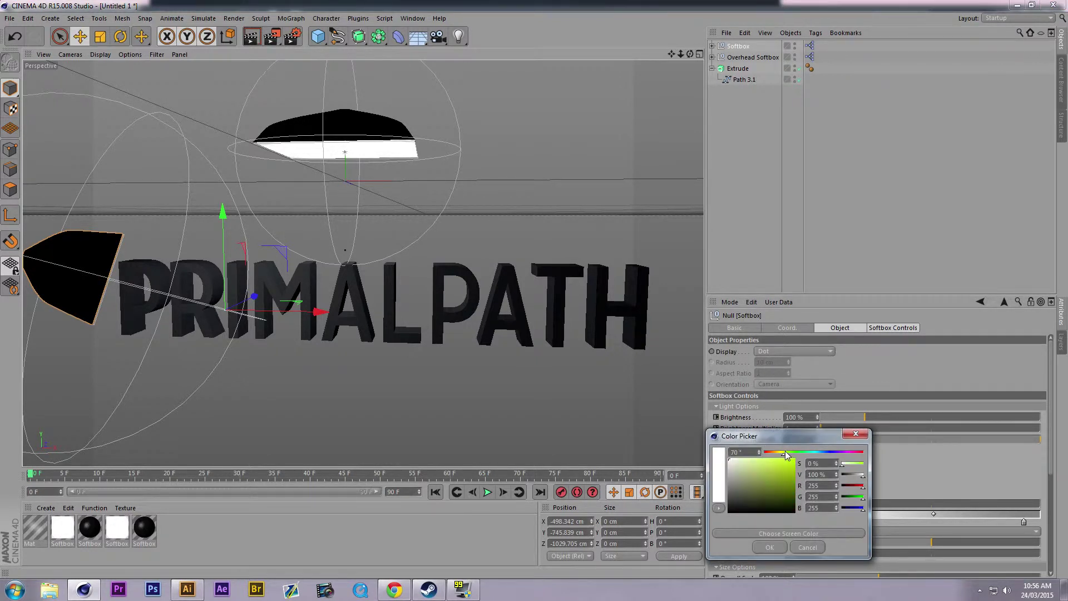
left_click_drag(781, 457, 778, 457)
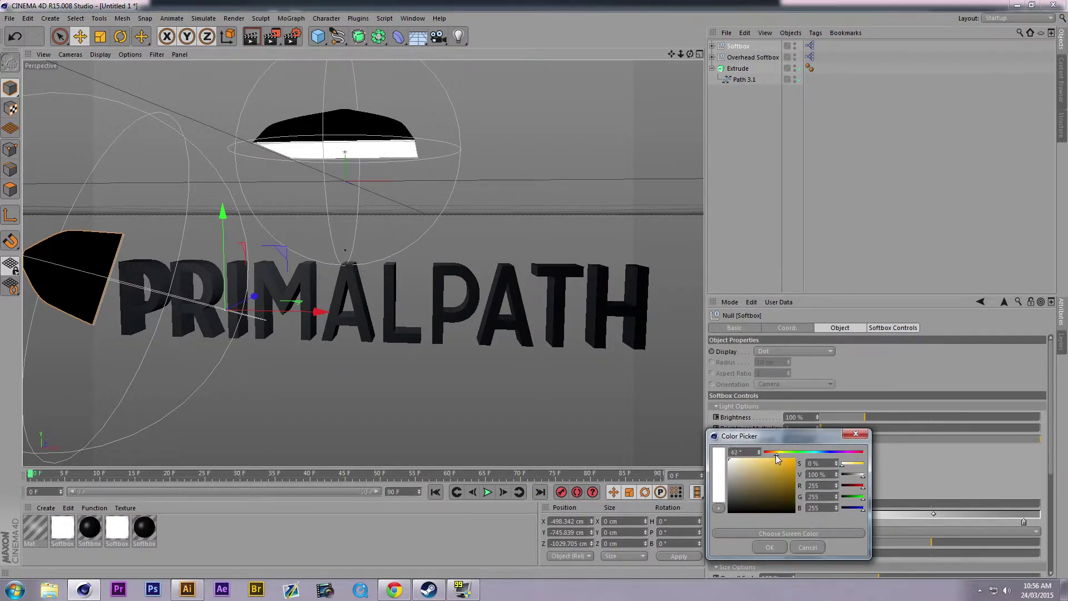
left_click(770, 547)
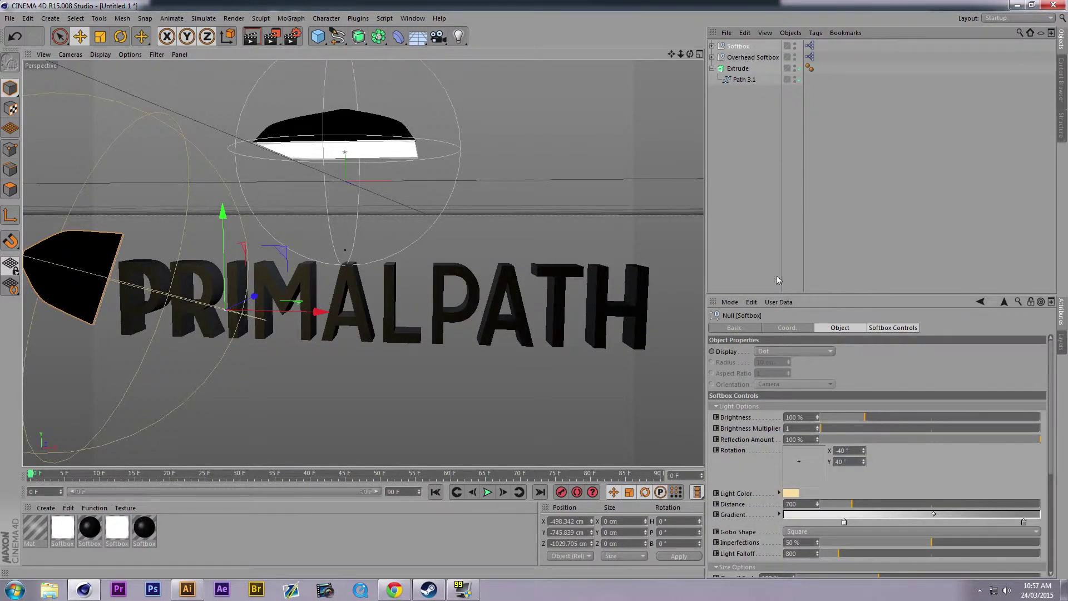
Set the overhead softbox's light color to a very pale blue with hue 198°.
left_click(749, 57)
left_click(791, 453)
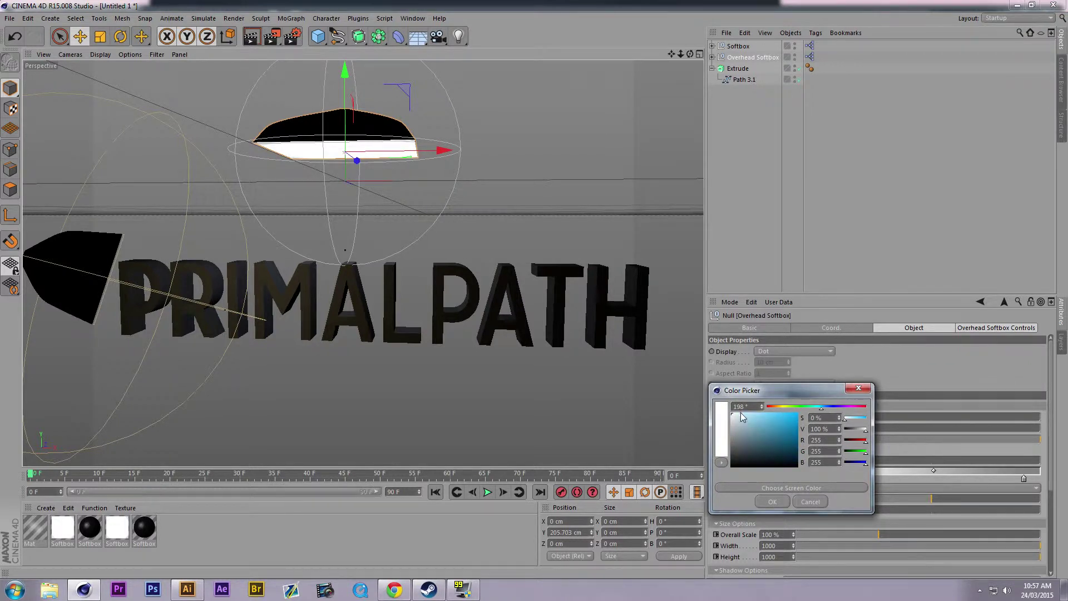
left_click(770, 502)
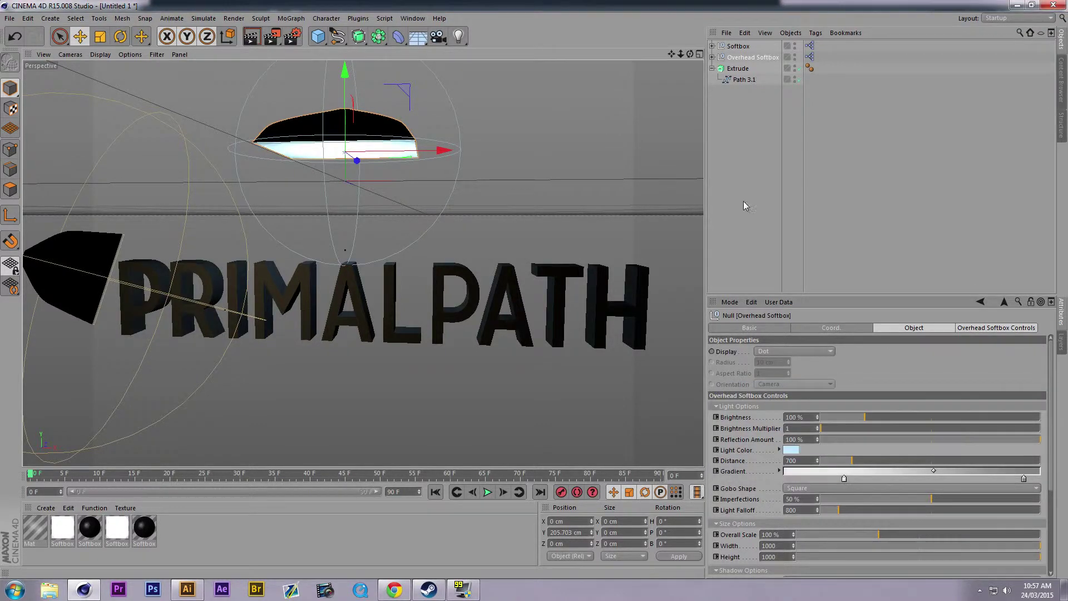
Add a Floor object and lower it to the base of the text, at Y about -1148 cm.
left_click_drag(418, 37, 466, 52)
left_click_drag(352, 117, 330, 250)
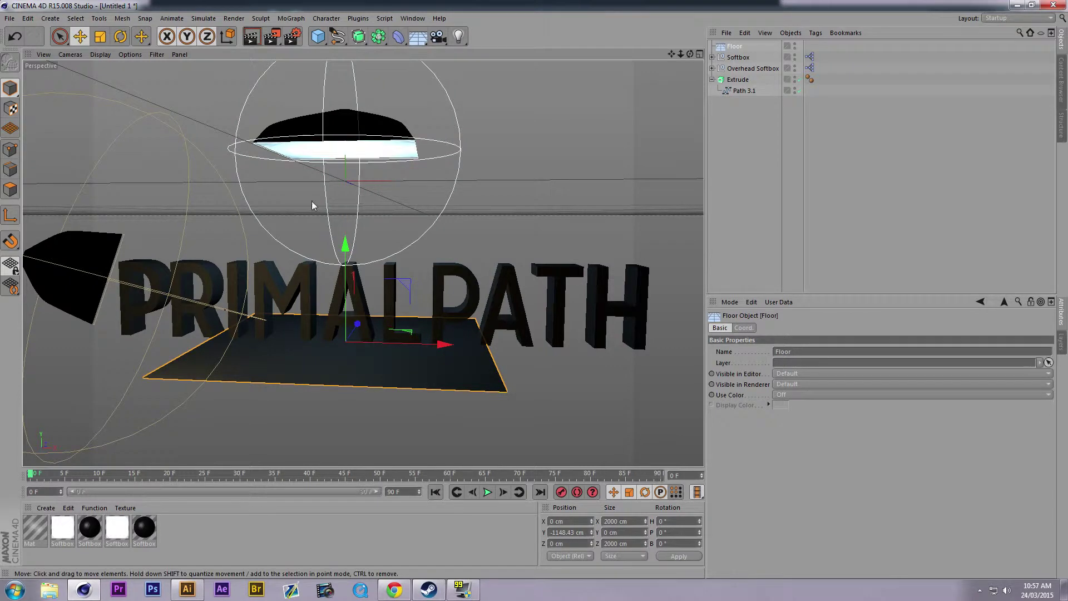
Add the Ambient Occlusion effect to the render settings and set the output size to 1280 x 720 pixels.
left_click(293, 36)
right_click(108, 138)
left_click(130, 206)
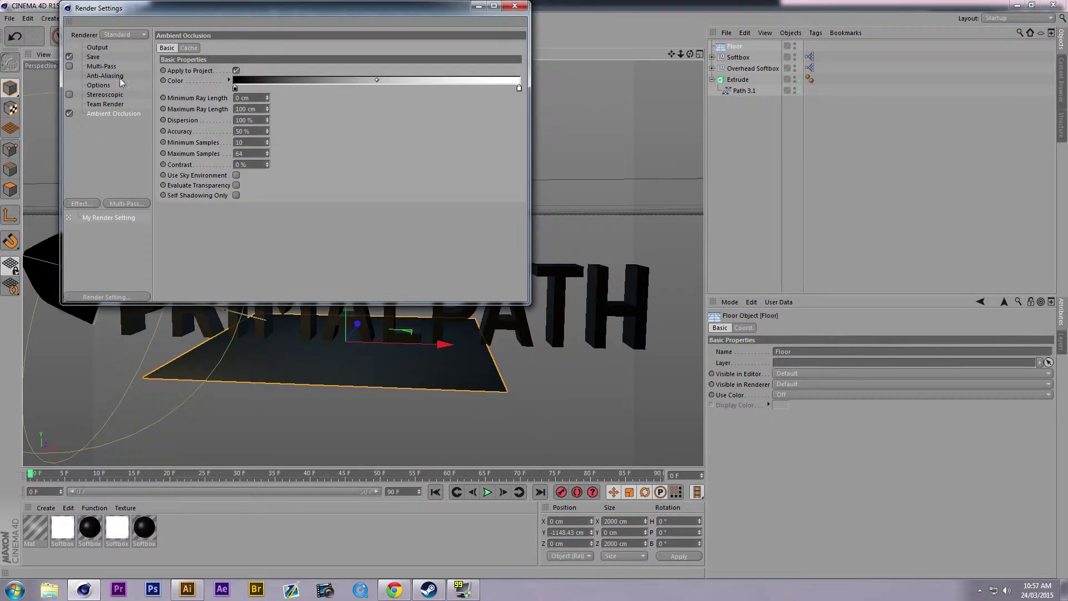
type("1280")
key("Tab")
type("720")
key("Return")
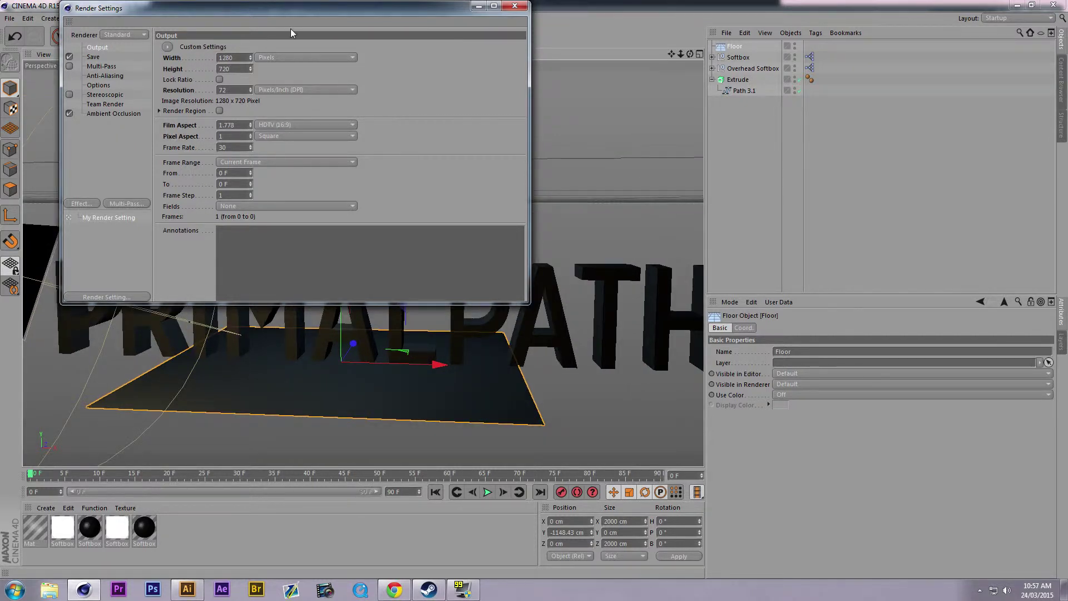
left_click(514, 6)
Disable Seen By Camera for both the overhead softbox and the side softbox, and frame the text frontally.
left_click_drag(287, 276, 362, 256, "alt")
middle_click_drag(362, 256, 358, 268, "alt")
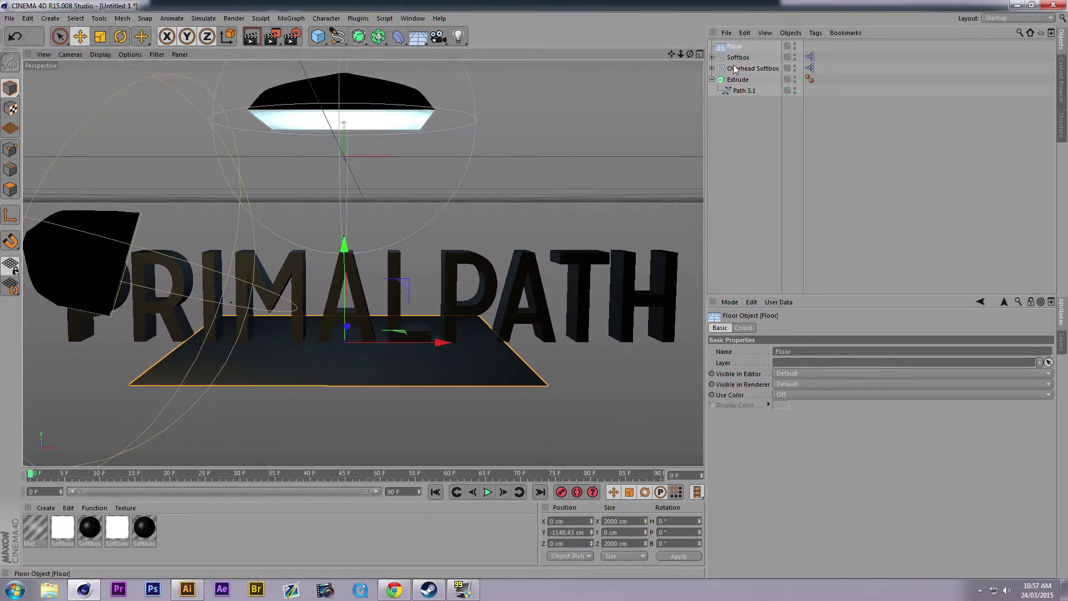
left_click(742, 68)
scroll(742, 443, "down", 5)
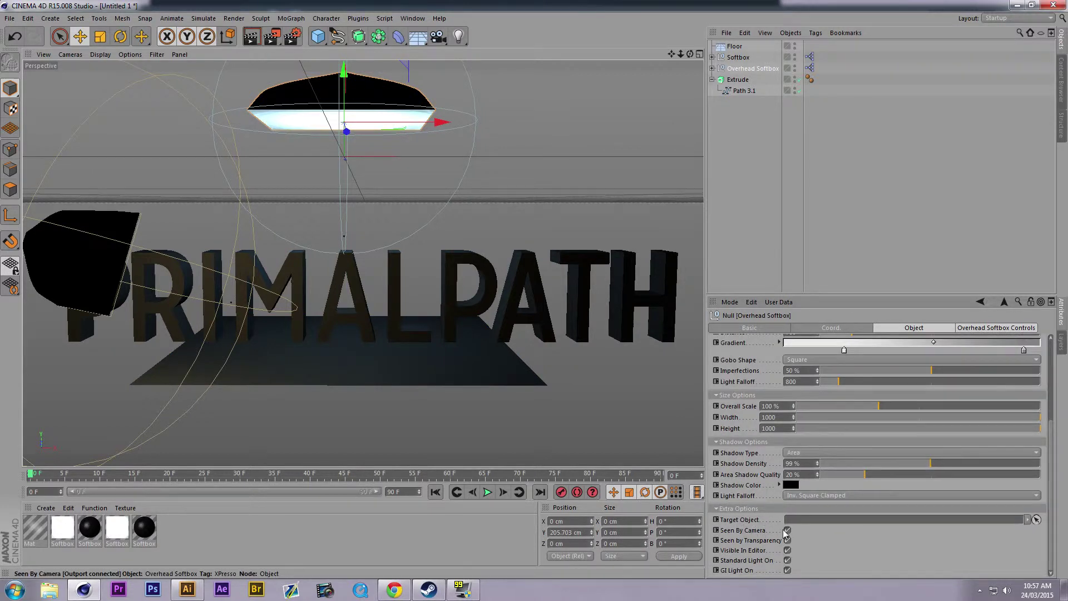
left_click(738, 57)
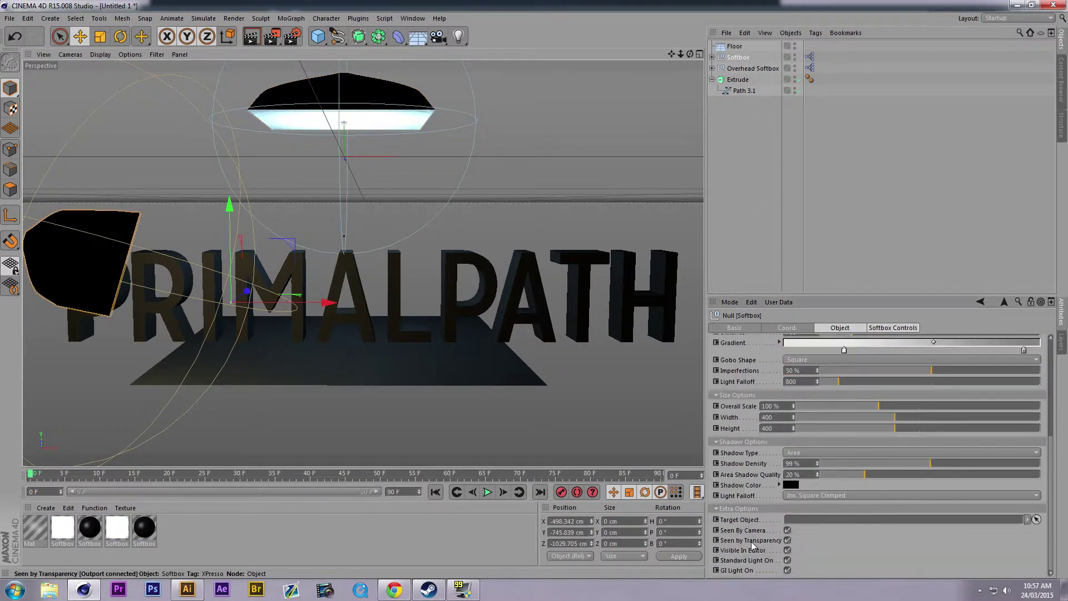
middle_click_drag(381, 335, 367, 299, "alt")
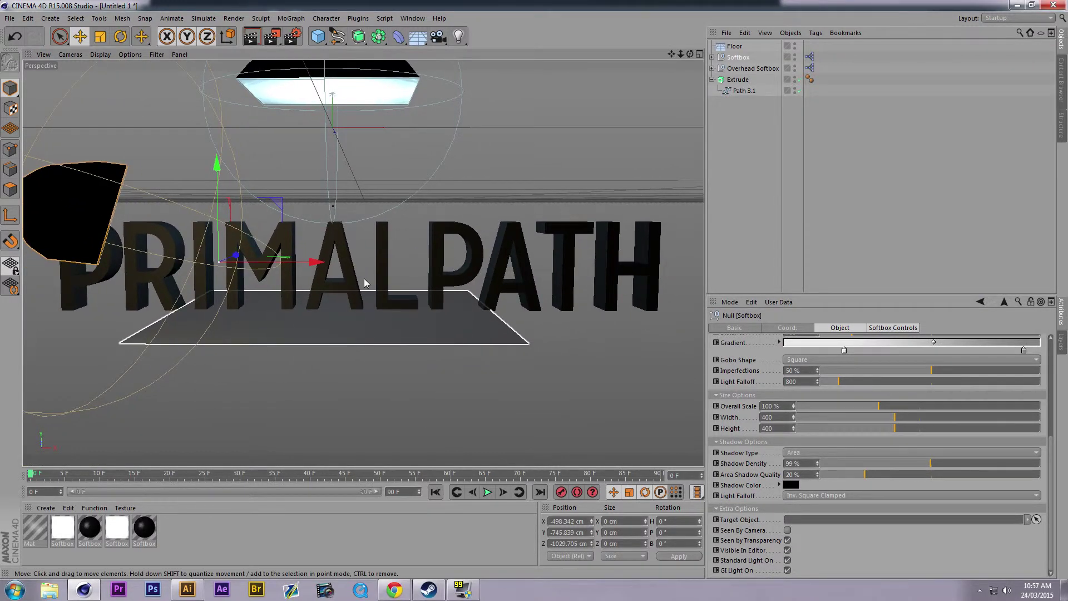
Render the lit text scene to the Picture Viewer and examine the whole image.
left_click(272, 37)
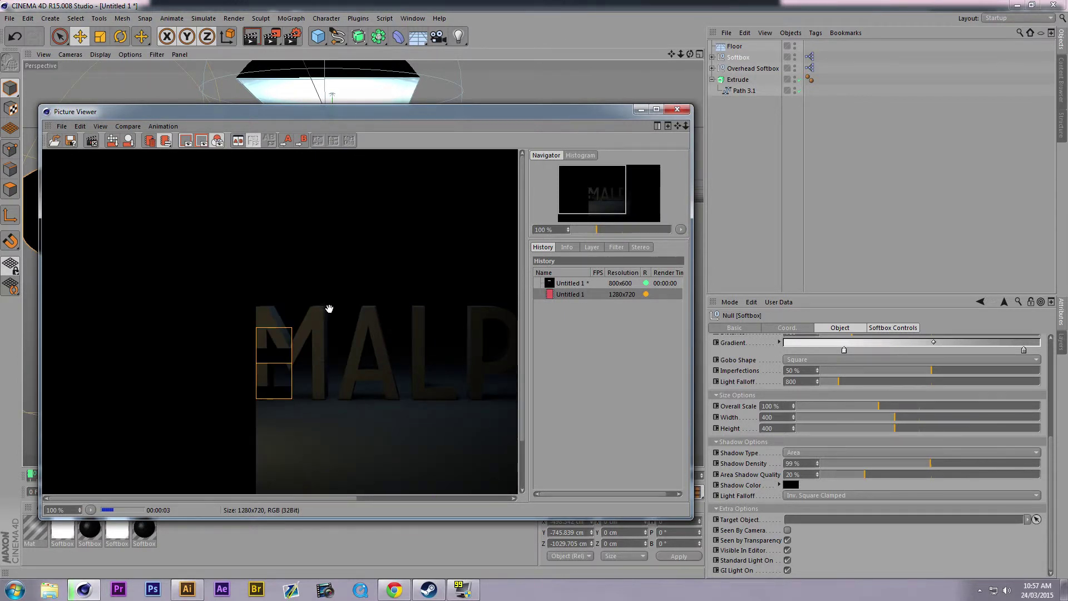
scroll(336, 344, "down", 2)
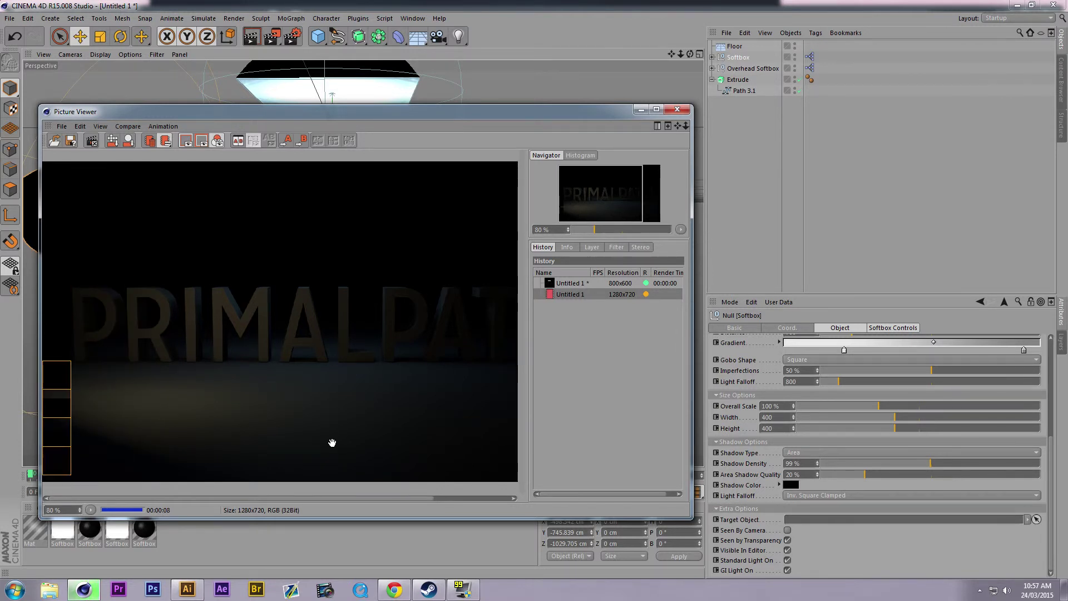
scroll(335, 443, "down", 1)
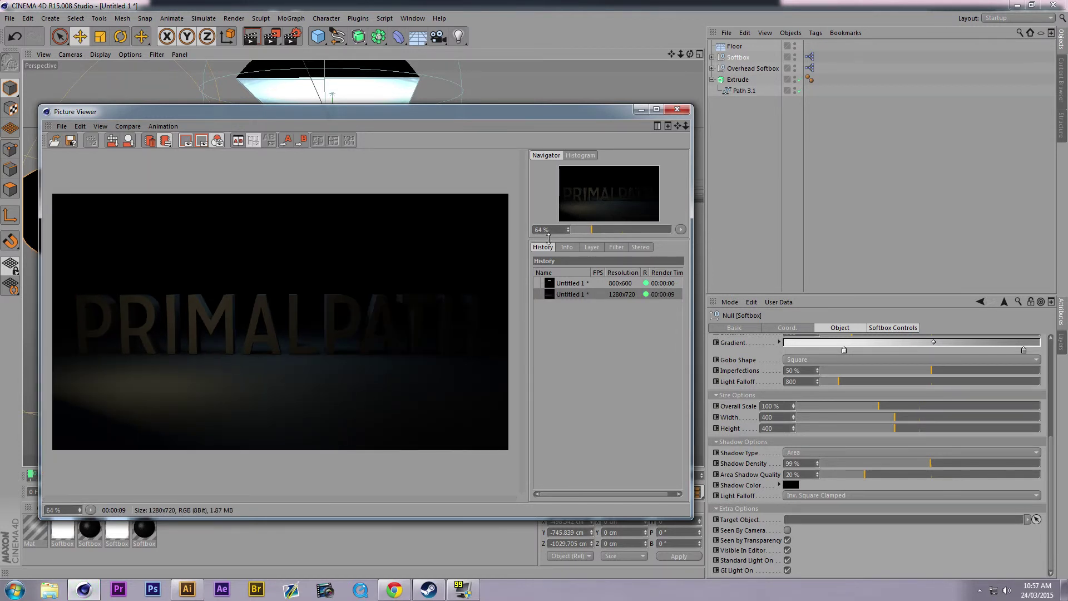